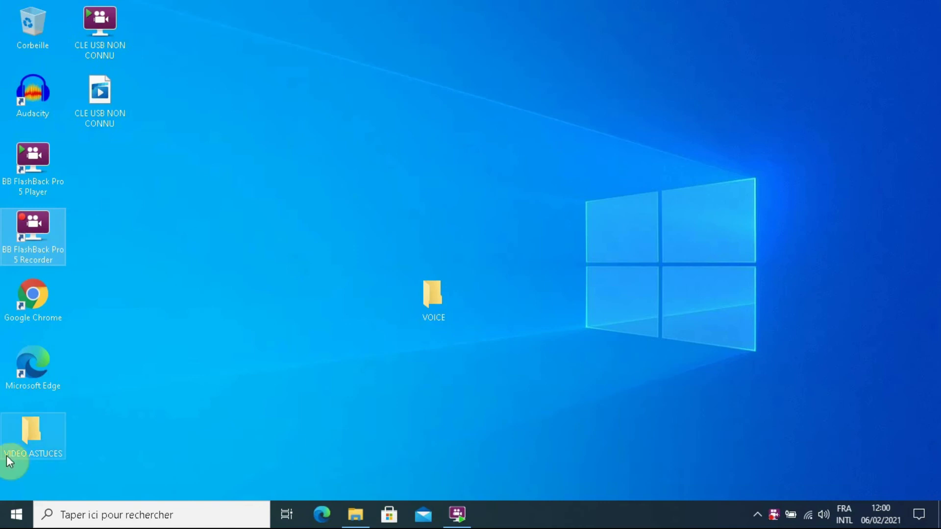
pyautogui.rightClick(20, 517)
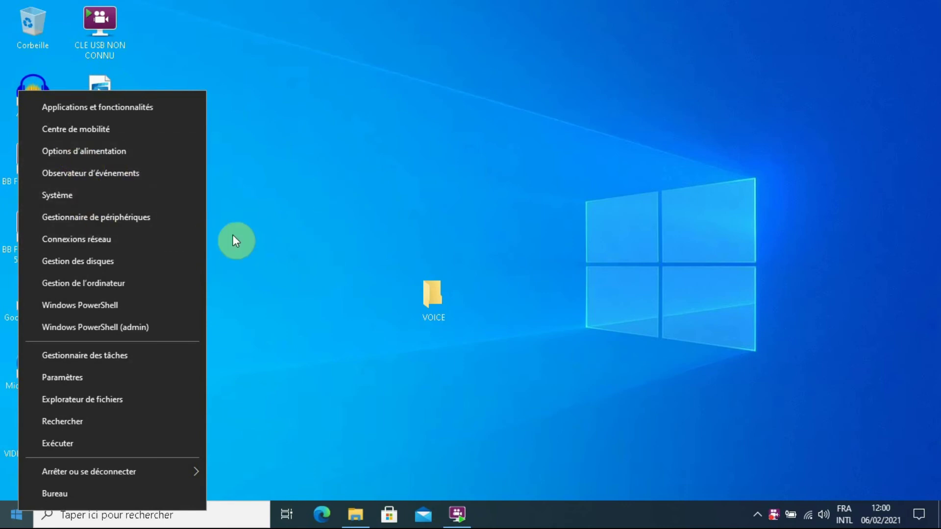
pyautogui.click(430, 201)
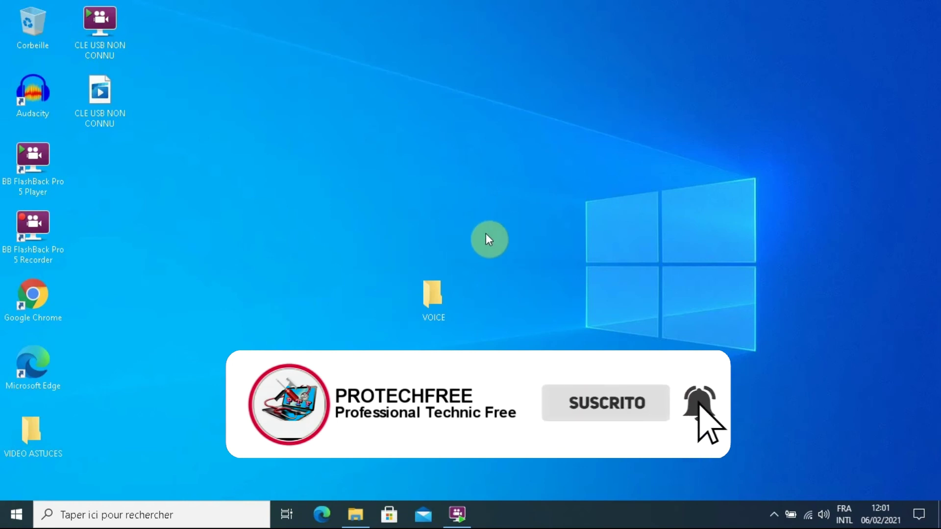
# Step: Refresh the Windows desktop
pyautogui.moveTo(428, 296)
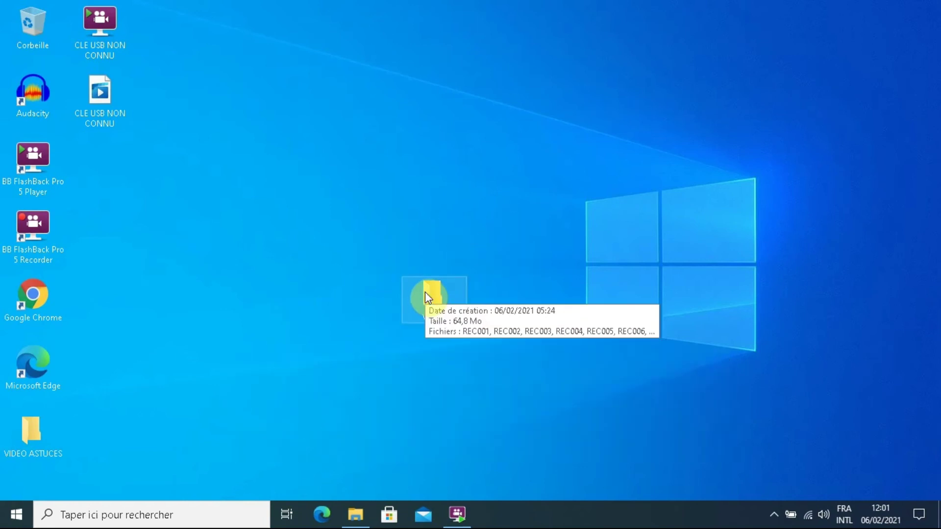
pyautogui.rightClick(367, 270)
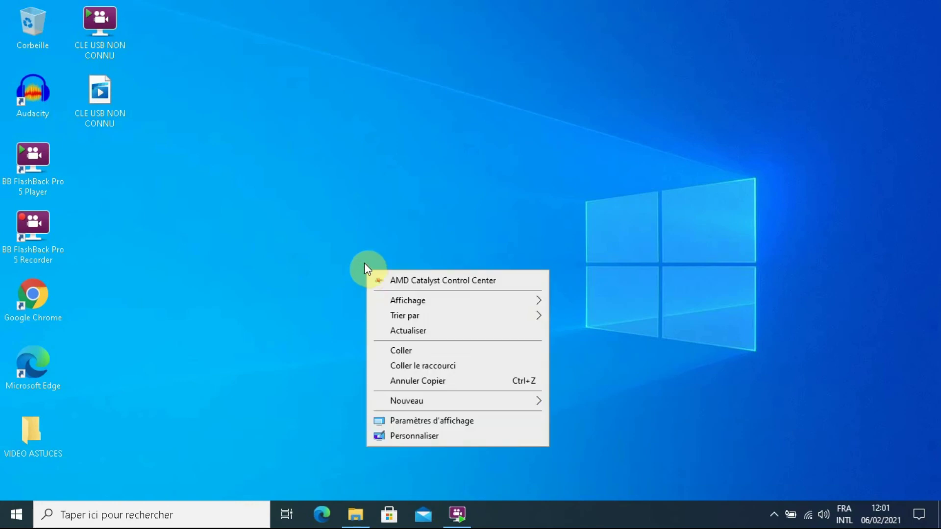
pyautogui.click(398, 331)
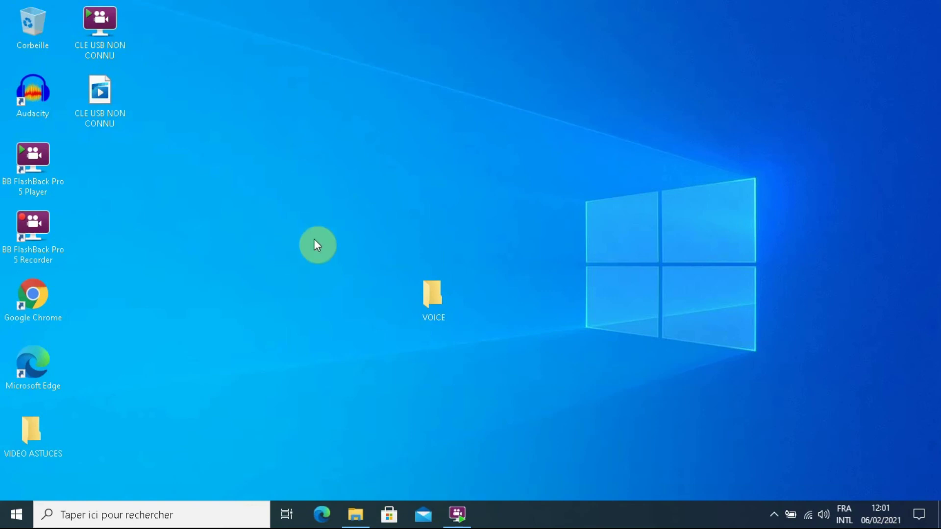
# Step: Sort the desktop icons by name (Nom)
pyautogui.rightClick(266, 274)
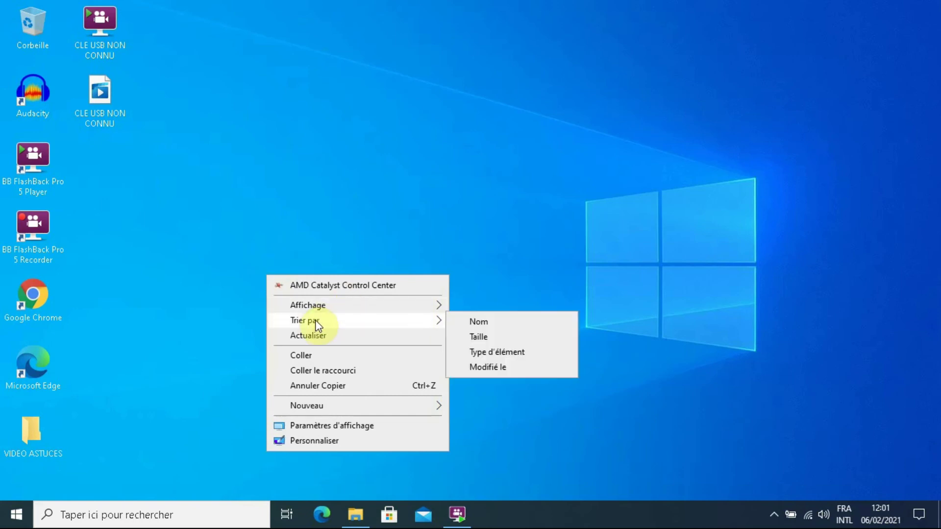
pyautogui.moveTo(389, 302)
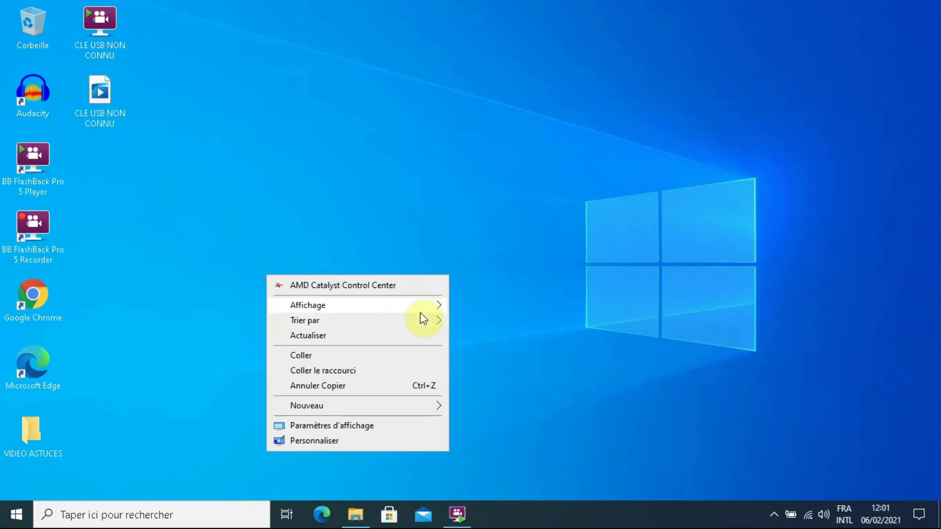
pyautogui.moveTo(400, 321)
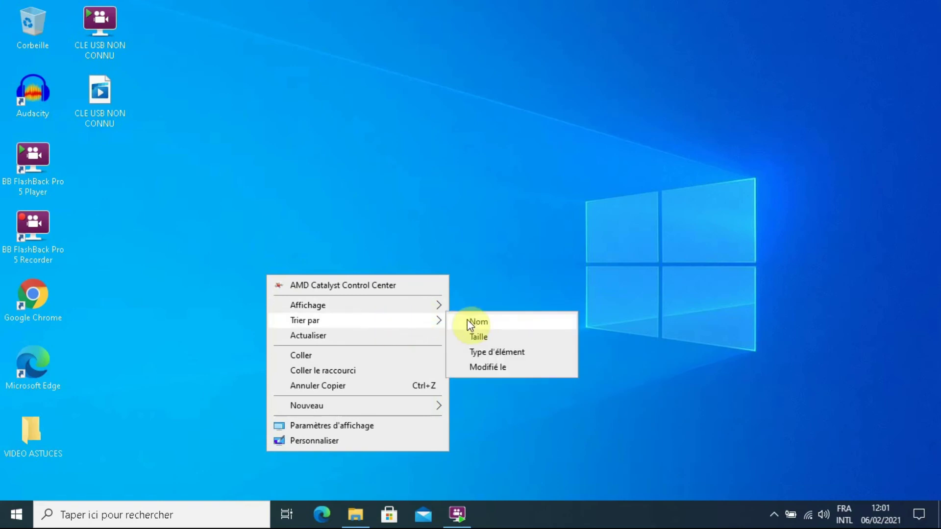
pyautogui.click(468, 322)
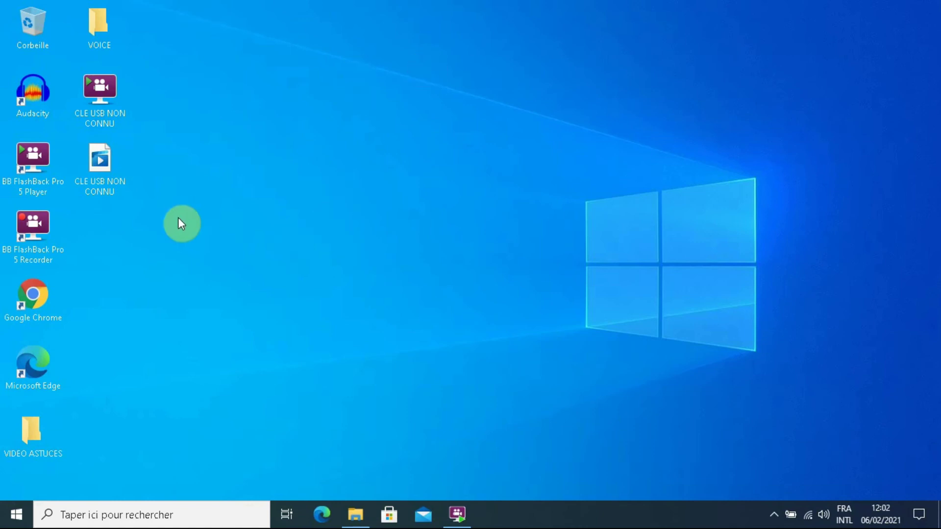
# Step: View the power and sleep settings (Alimentation et mise en veille), and close the settings window
pyautogui.click(14, 520)
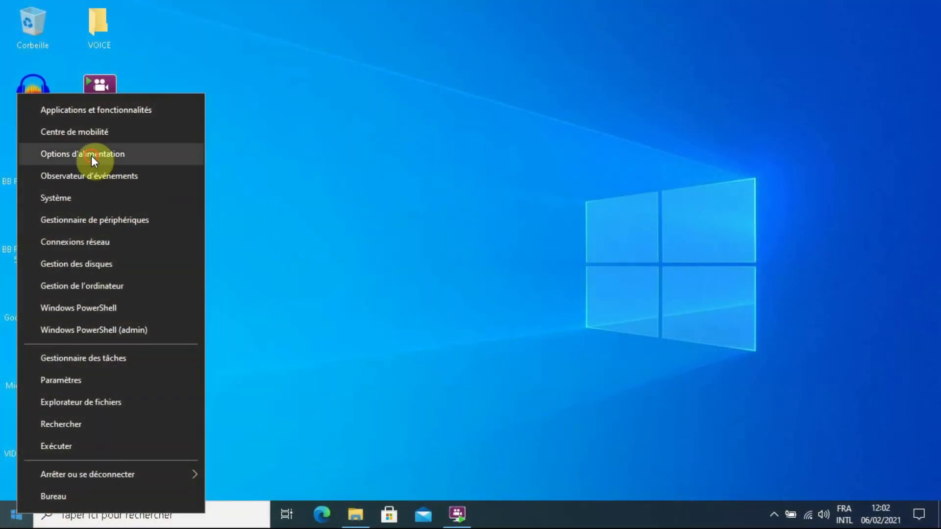
pyautogui.click(92, 157)
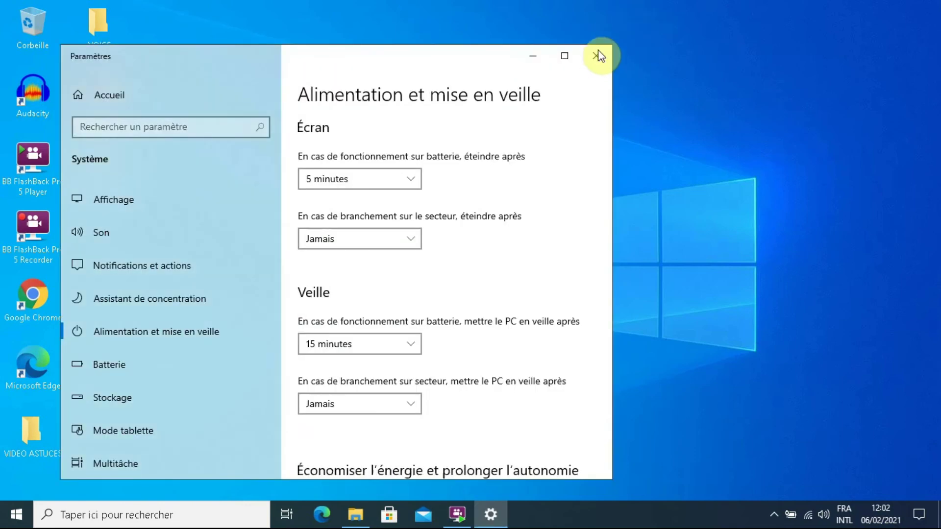
pyautogui.click(599, 56)
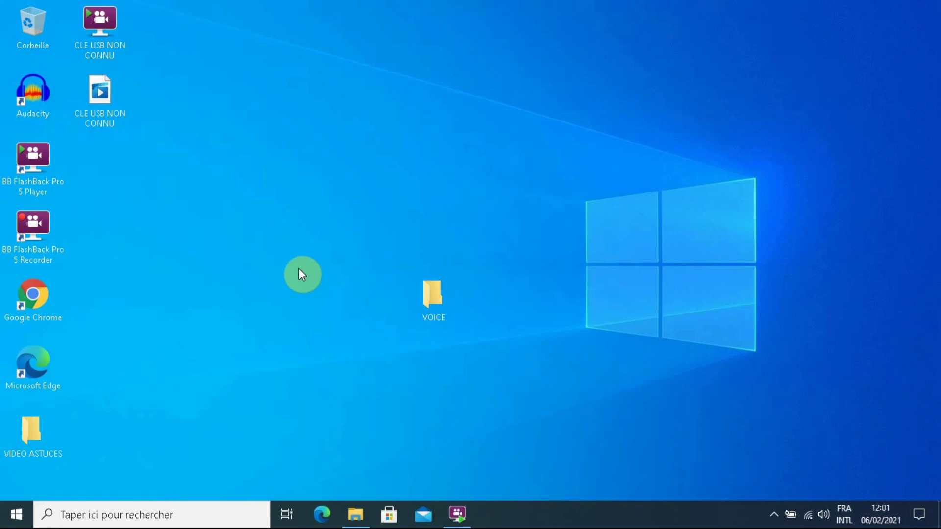
# Step: Refresh the desktop with the VOICE folder on it
pyautogui.rightClick(266, 276)
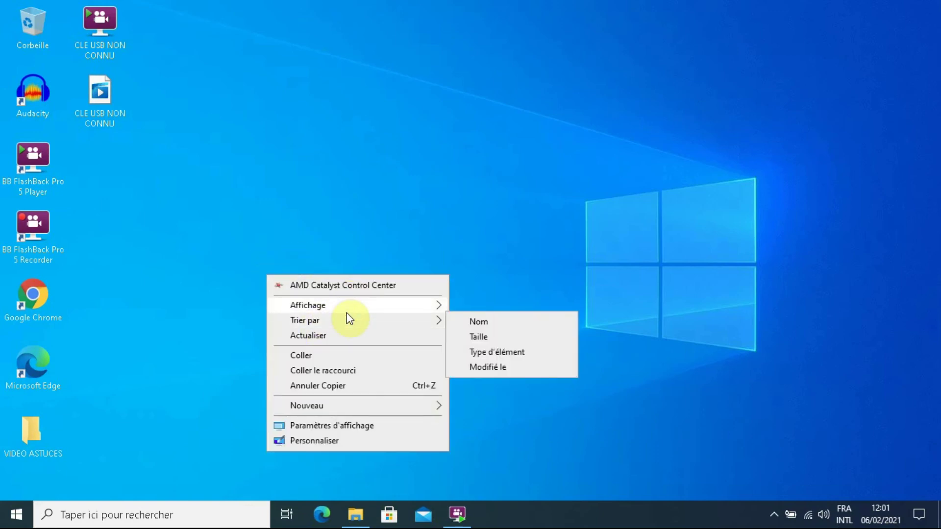
pyautogui.moveTo(343, 305)
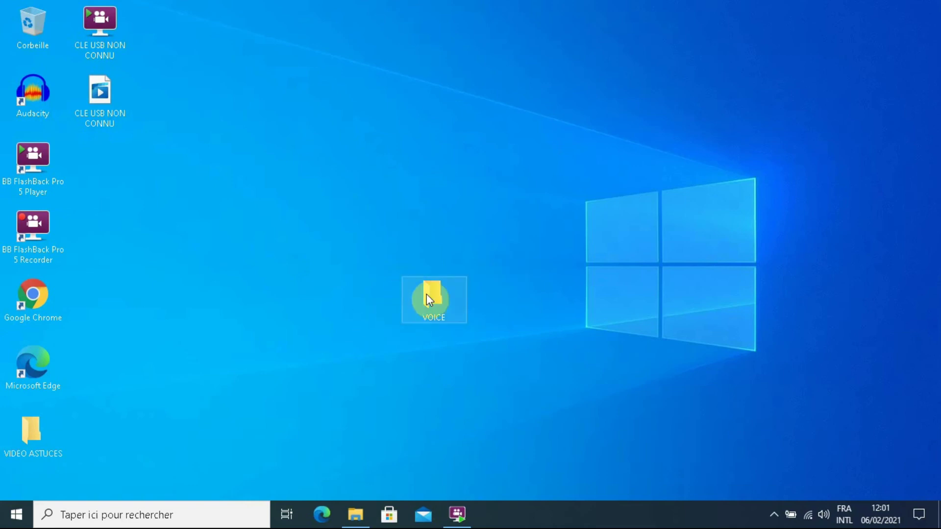
pyautogui.rightClick(367, 271)
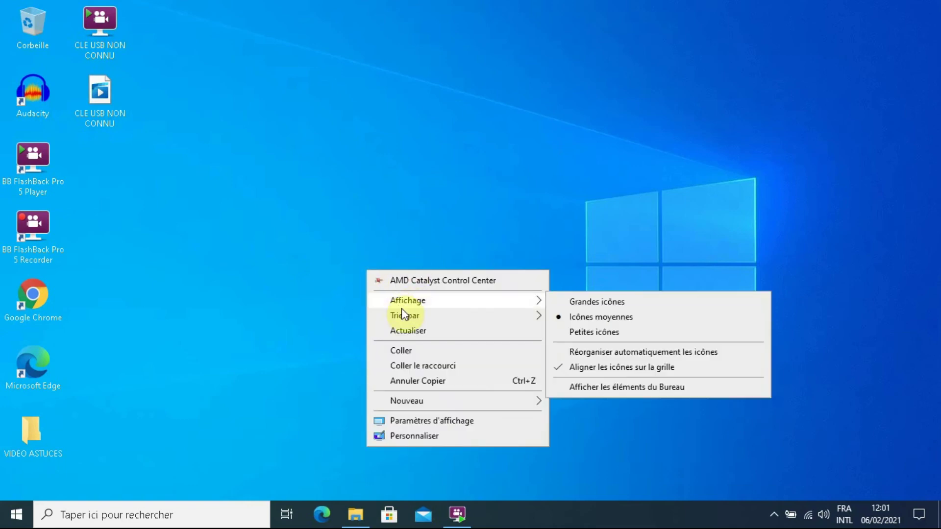
pyautogui.click(403, 332)
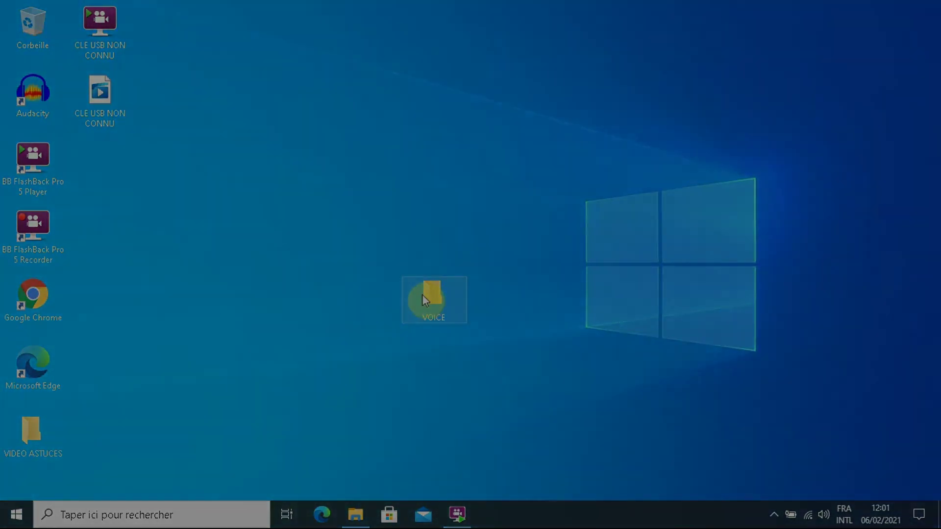
pyautogui.moveTo(425, 293)
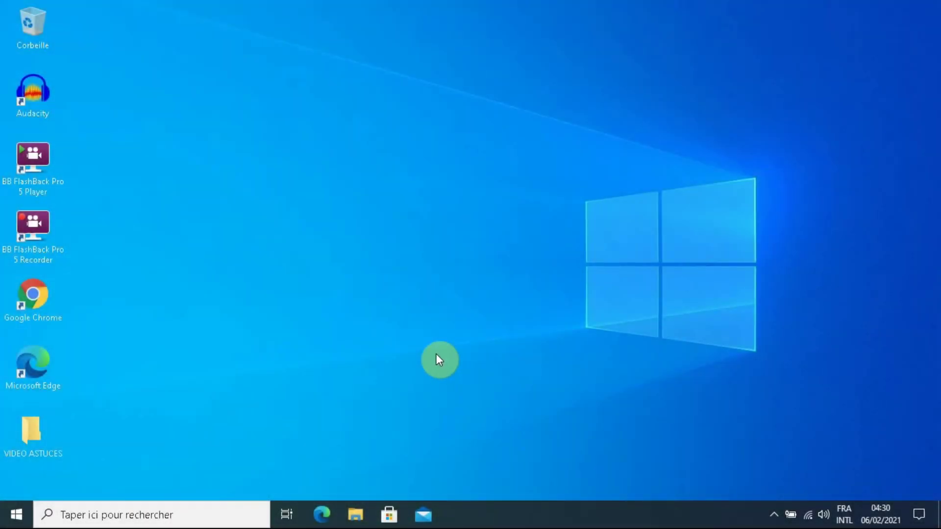
# Step: Examine the drives and their partitions in Disk Management (Gestion des disques), and close it
pyautogui.rightClick(18, 514)
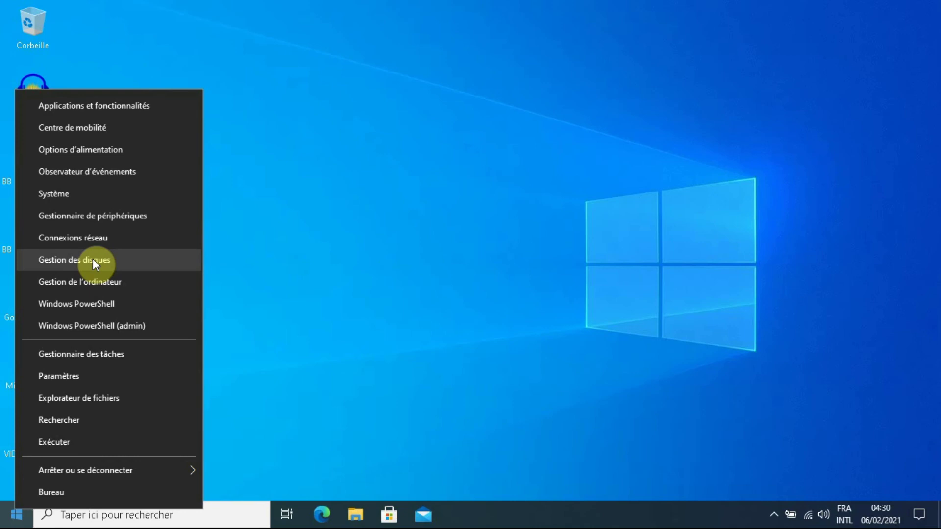
pyautogui.click(78, 264)
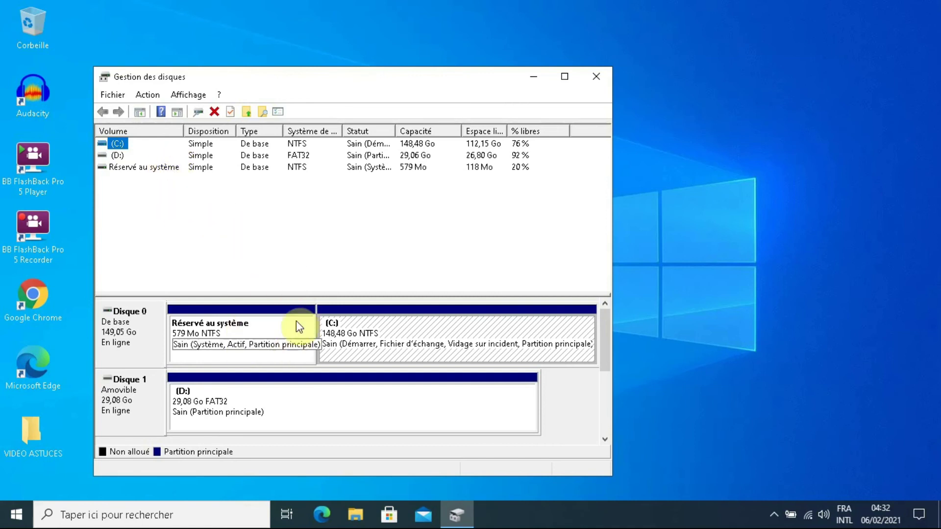
pyautogui.click(597, 79)
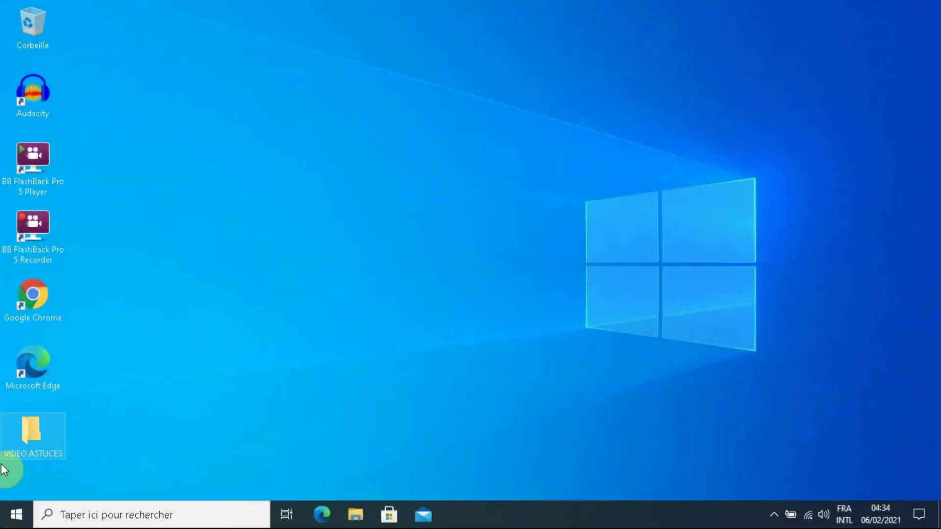
# Step: Show the properties of the unknown device (Périphérique inconnu) under Autres périphériques in Device Manager
pyautogui.rightClick(21, 519)
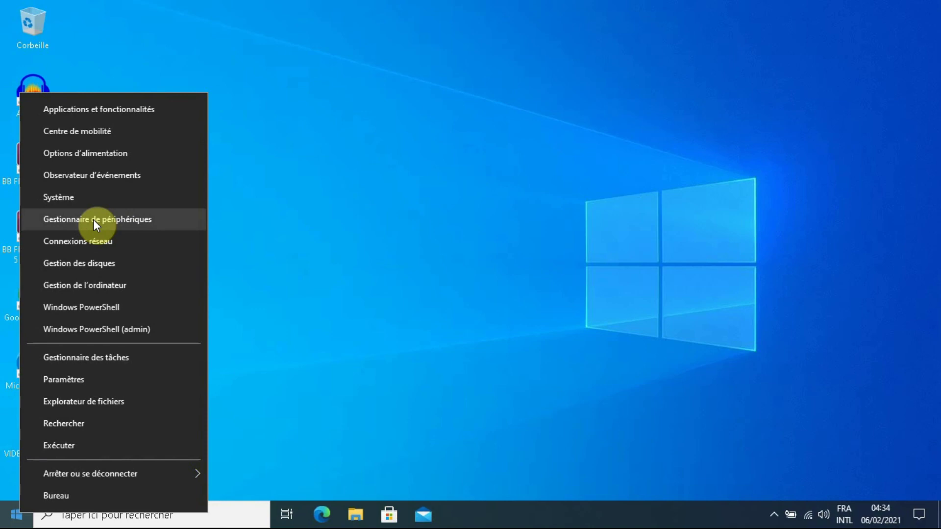
pyautogui.click(93, 220)
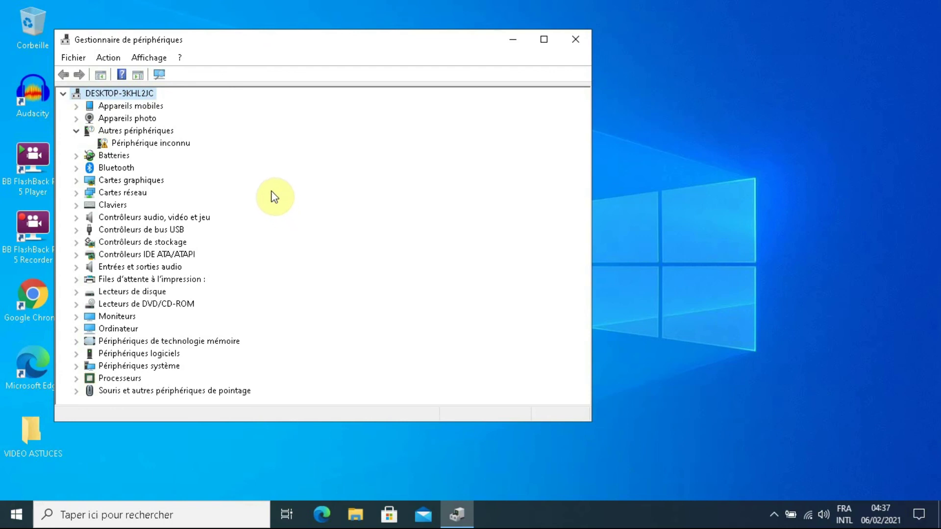
pyautogui.rightClick(101, 143)
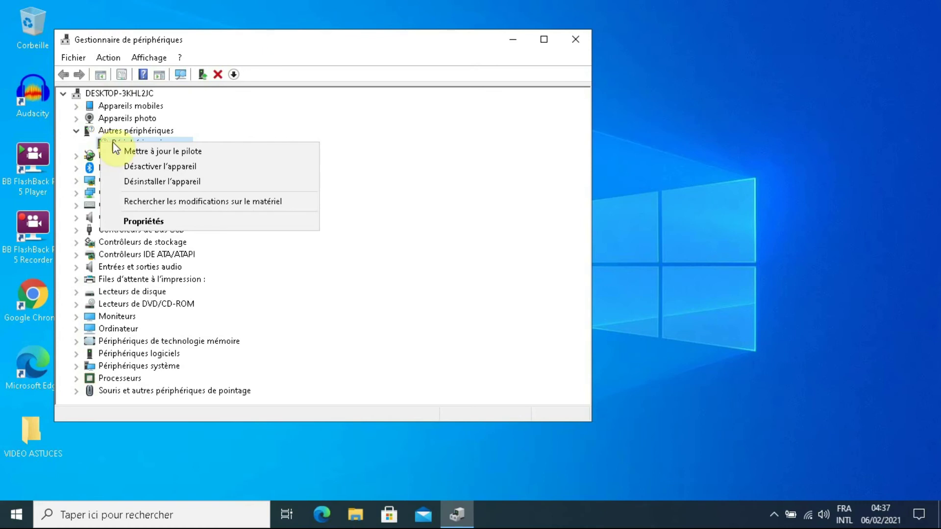
pyautogui.click(141, 223)
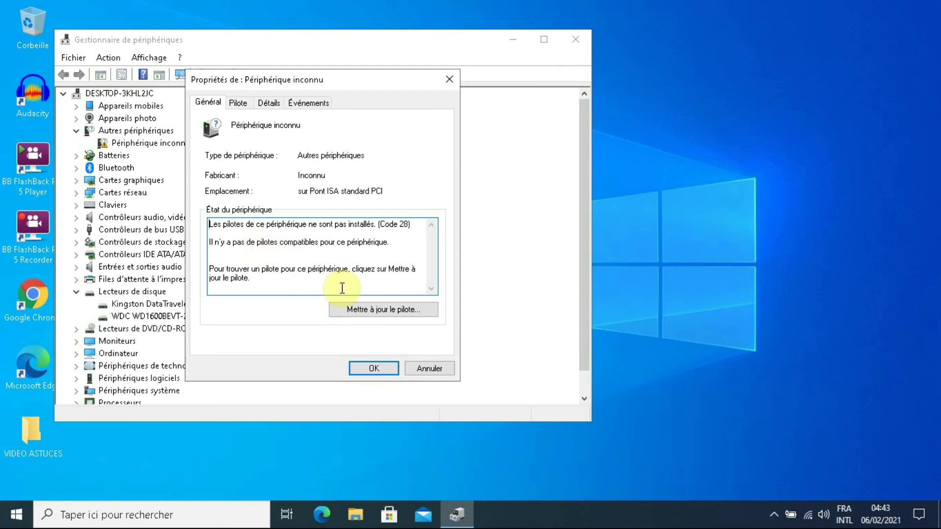
# Step: Try to update the unknown device's driver with the automatic driver search, and close its properties
pyautogui.click(366, 312)
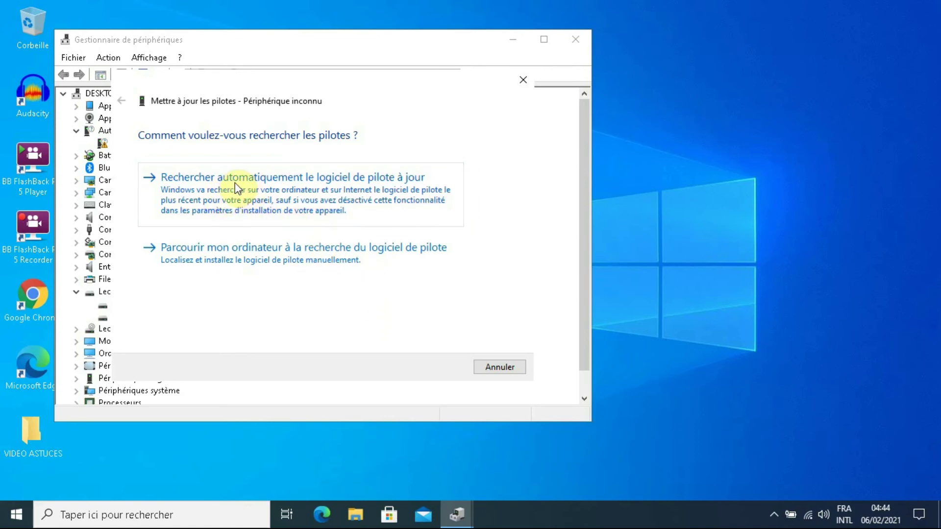
pyautogui.click(376, 189)
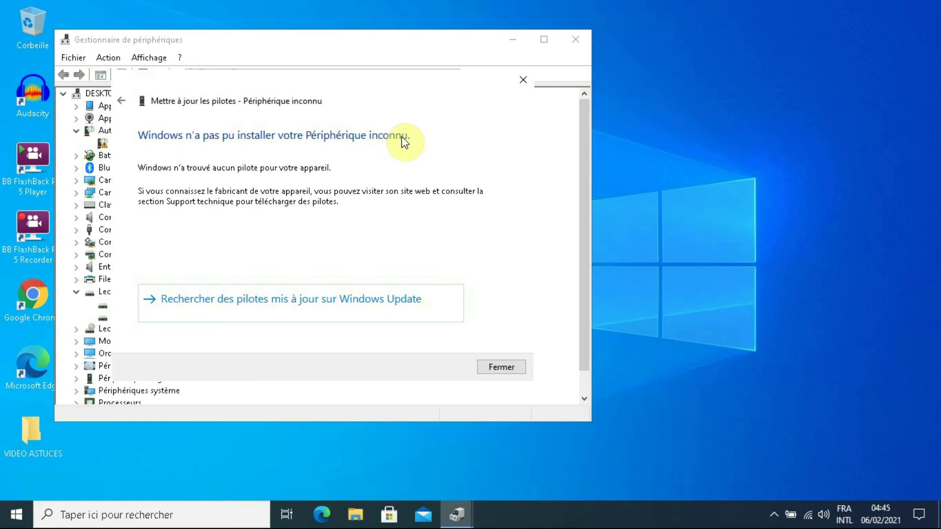
pyautogui.click(522, 81)
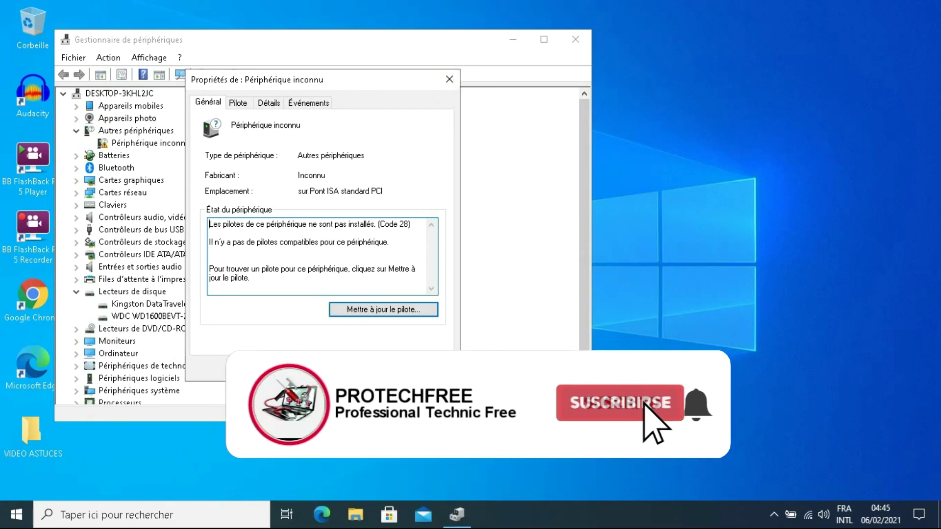
pyautogui.click(378, 366)
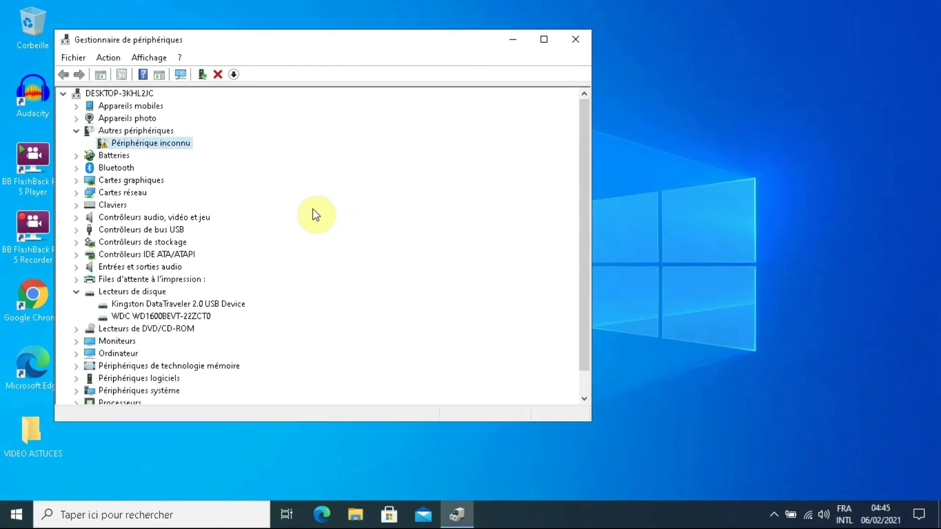
# Step: Uninstall the unknown device (Périphérique inconnu) from the system and close Device Manager
pyautogui.rightClick(146, 148)
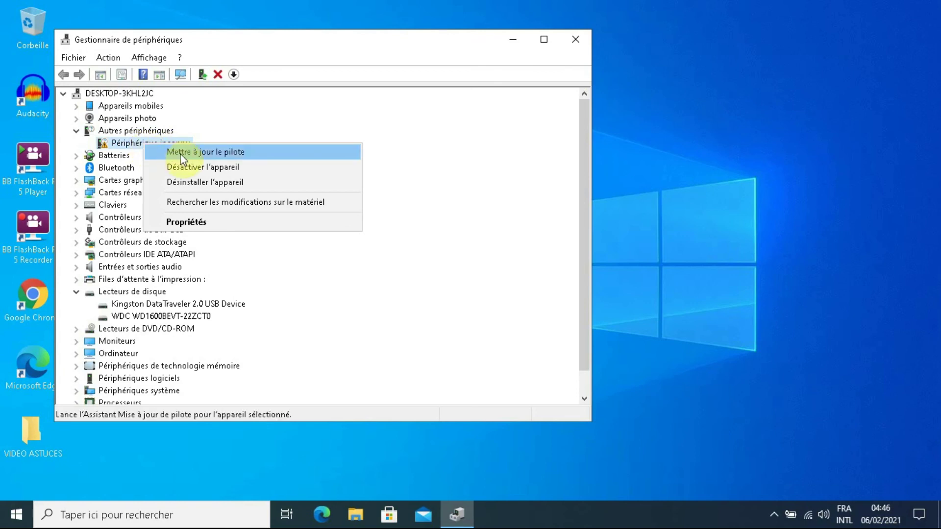
pyautogui.click(195, 186)
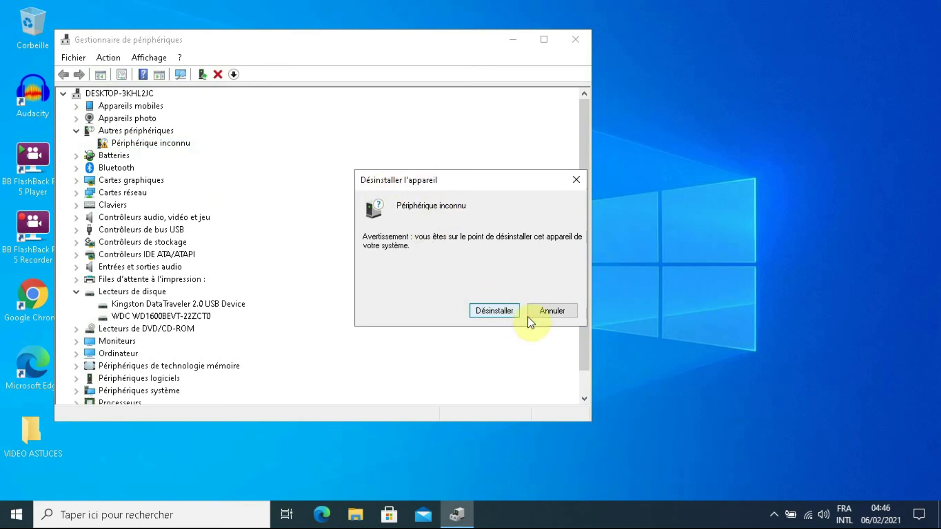
pyautogui.click(502, 310)
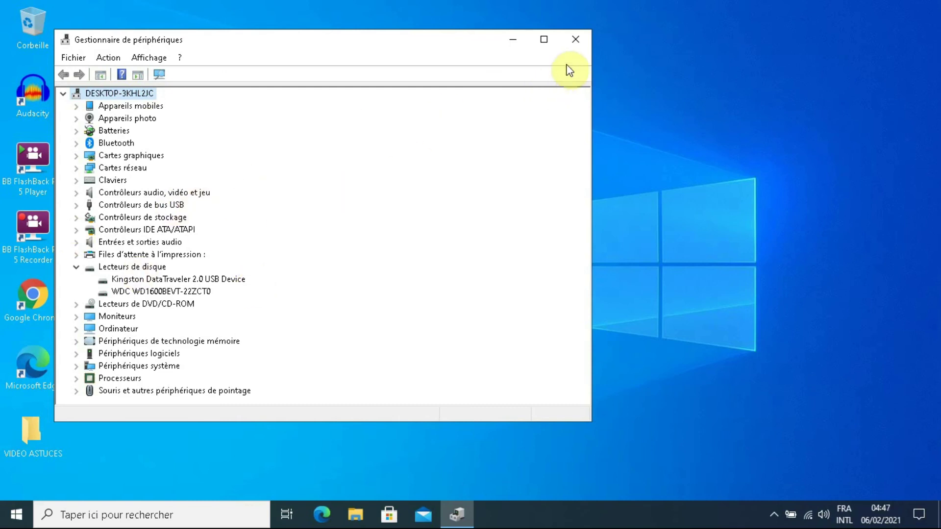
pyautogui.click(579, 36)
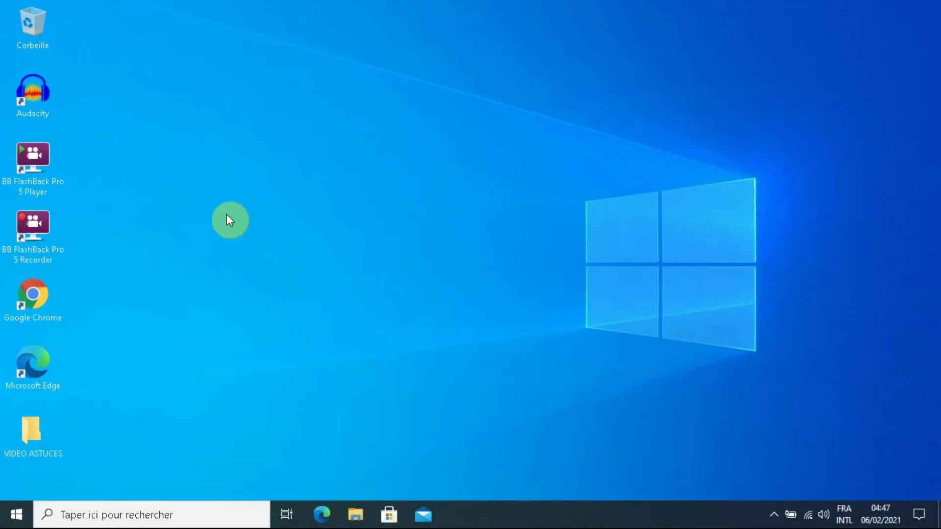
# Step: Open the advanced power settings of the plan Mon mode personnalisé 1 from Windows' additional power settings
pyautogui.click(20, 514)
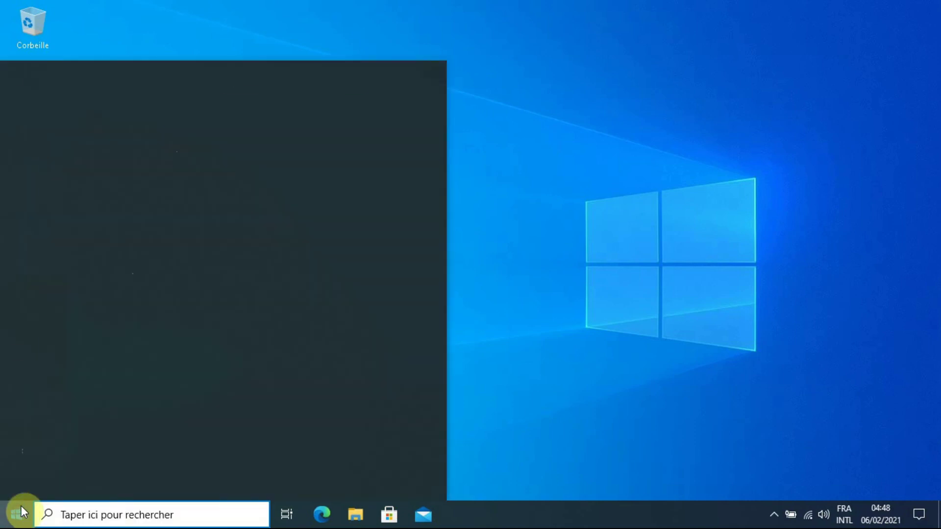
pyautogui.rightClick(21, 513)
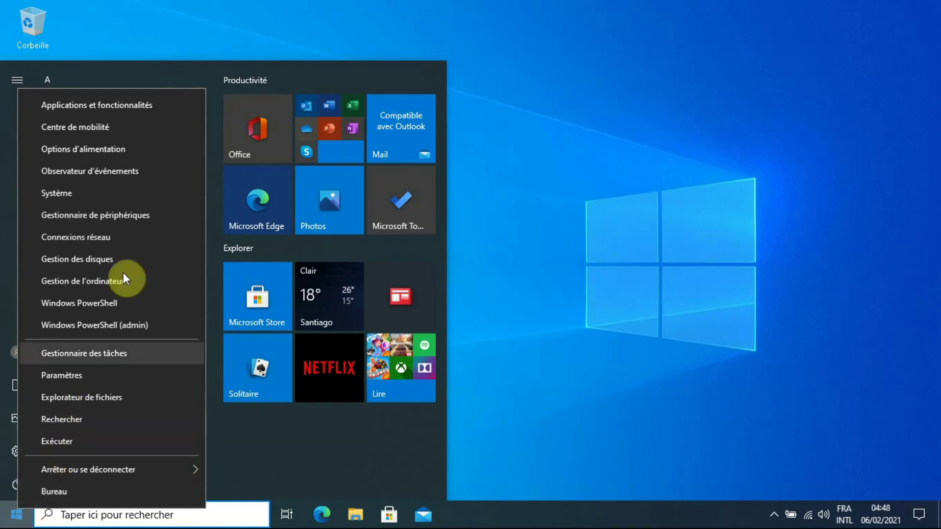
pyautogui.click(97, 149)
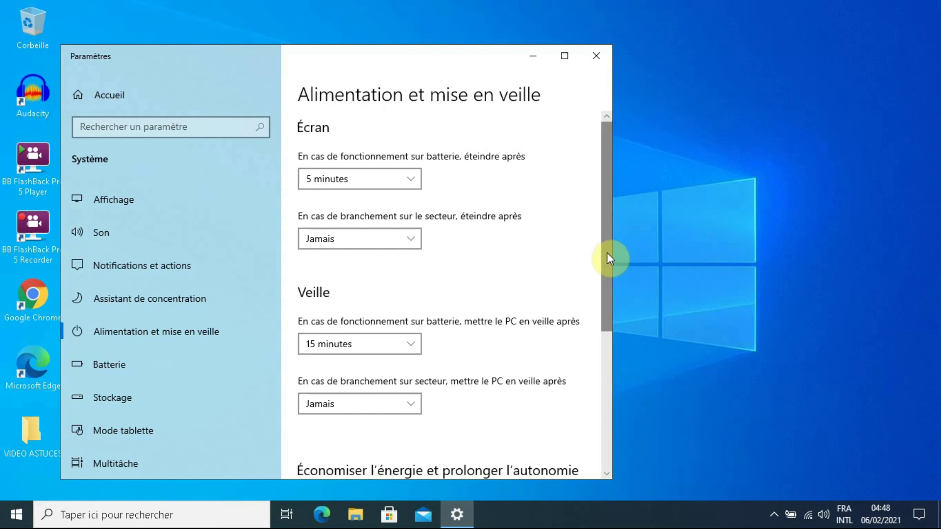
pyautogui.scroll(-5, 604, 294)
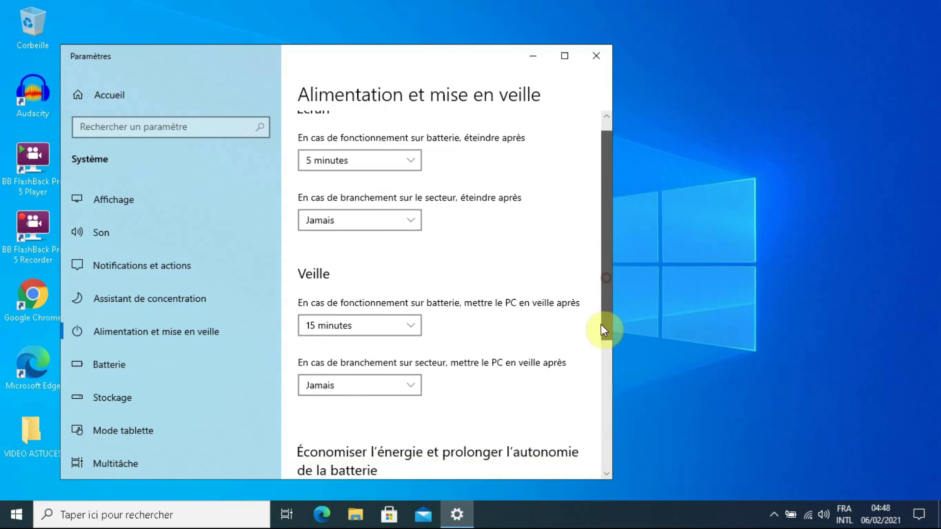
pyautogui.scroll(-1, 597, 384)
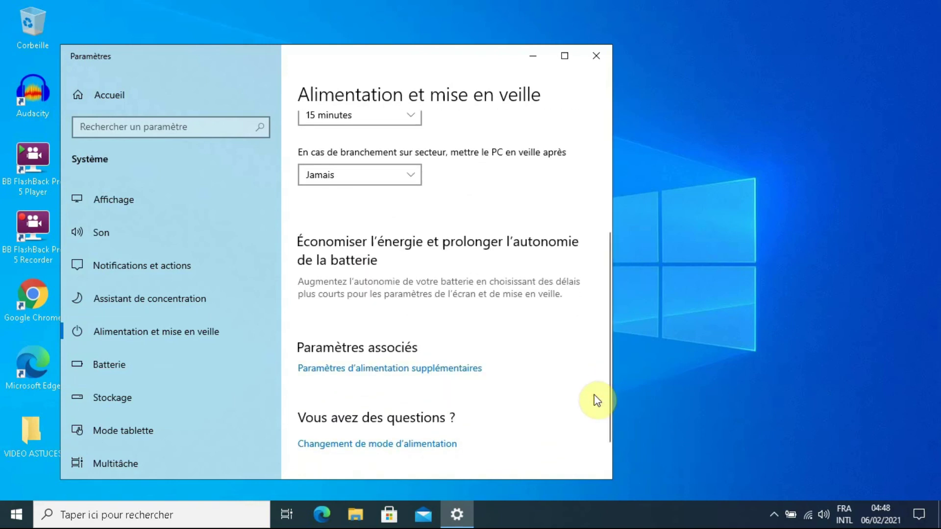
pyautogui.click(389, 372)
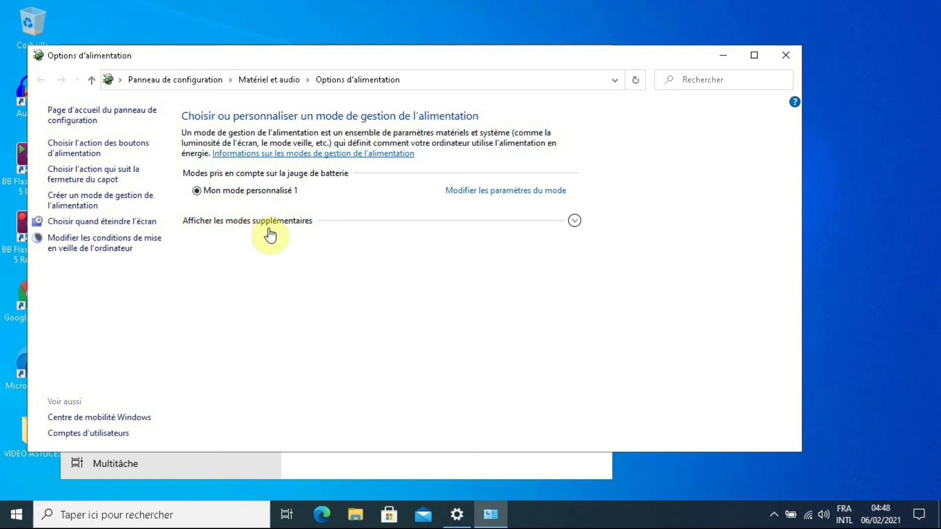
pyautogui.click(499, 195)
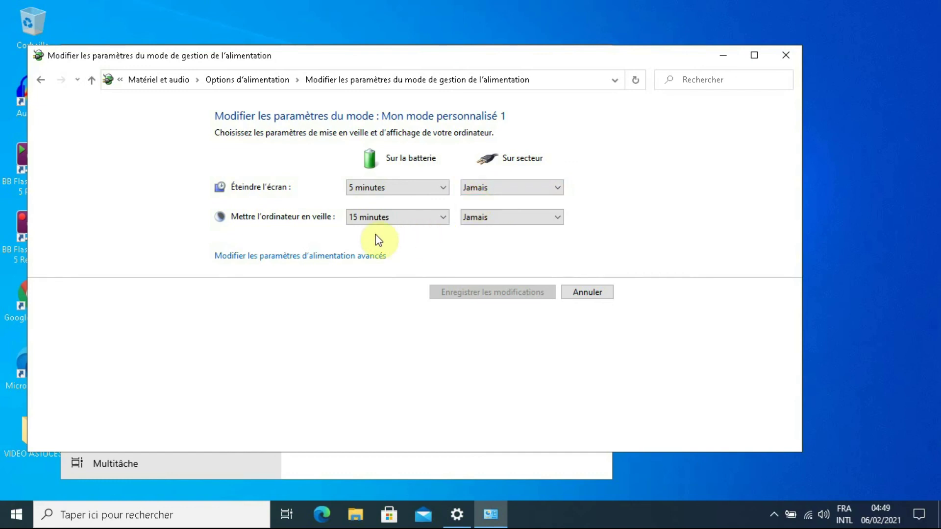
pyautogui.click(318, 259)
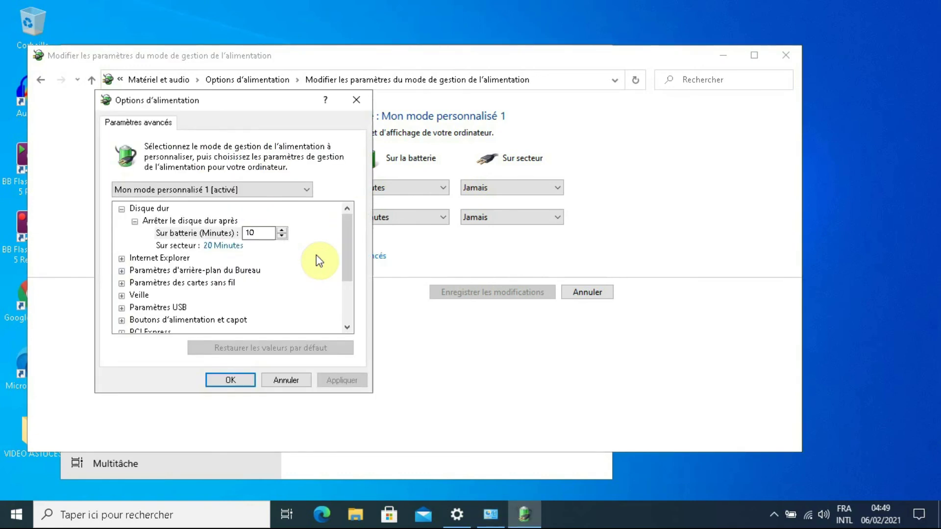
# Step: Show the USB selective suspend setting under Paramètres USB, and close all power option windows
pyautogui.click(121, 307)
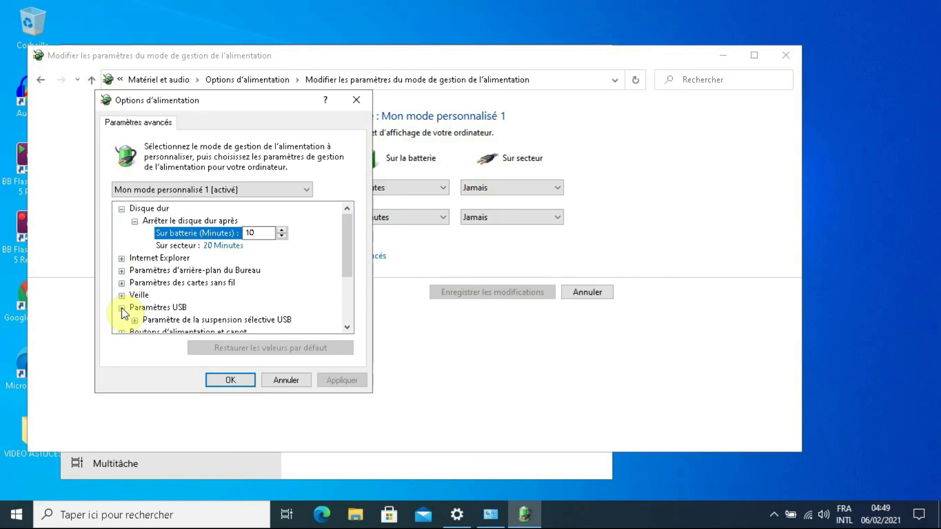
pyautogui.click(219, 322)
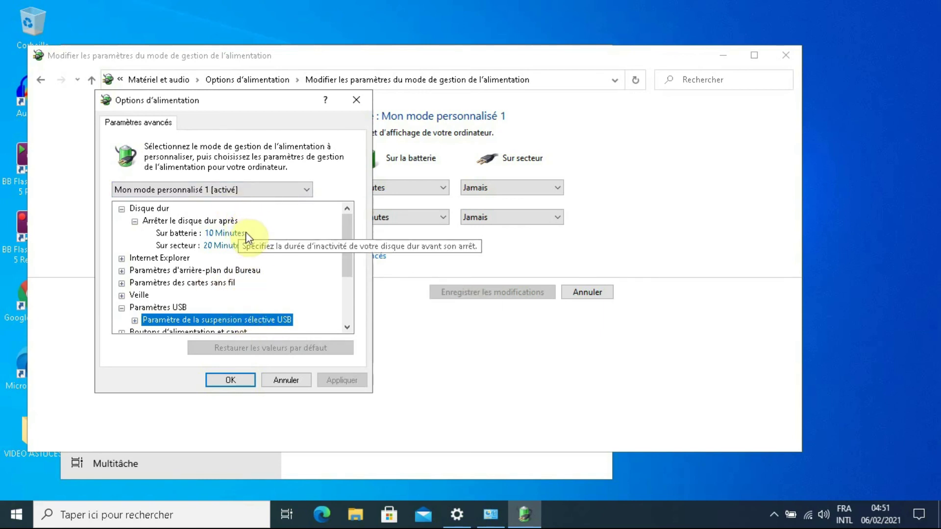
pyautogui.click(357, 101)
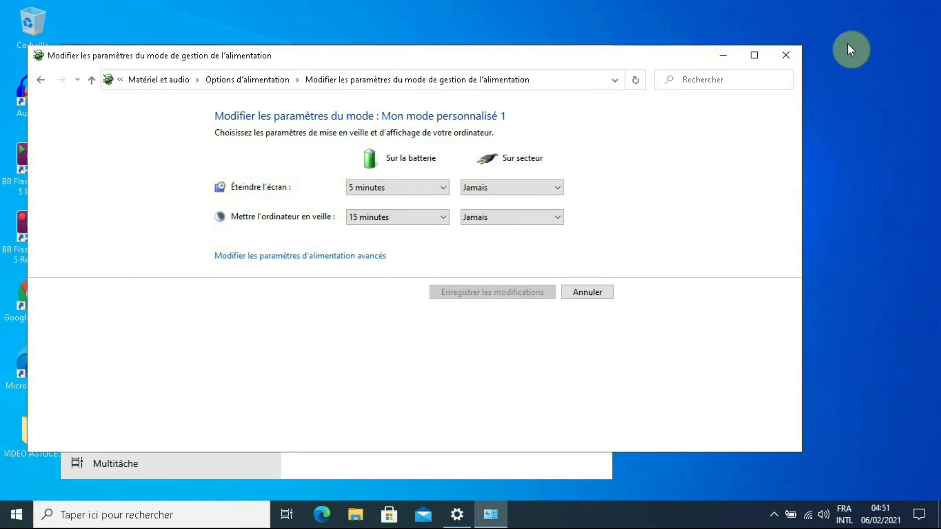
pyautogui.click(786, 57)
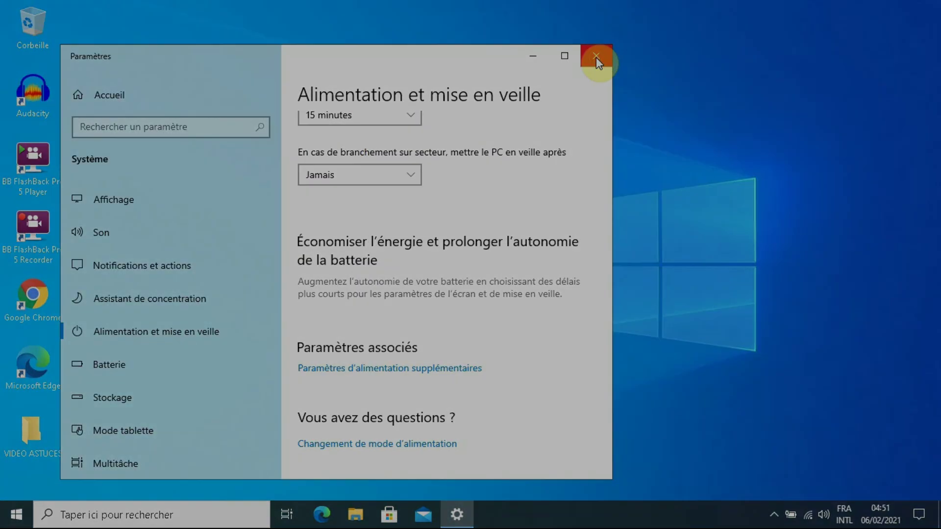
pyautogui.click(597, 58)
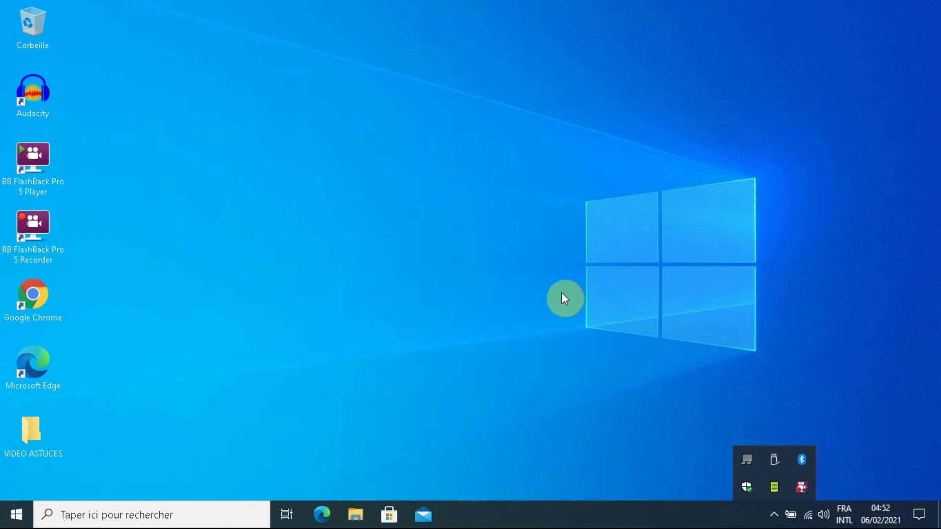
# Step: Review the power management settings of the first Concentrateur USB racine under Contrôleurs de bus USB in Device Manager, and close its properties
pyautogui.rightClick(23, 517)
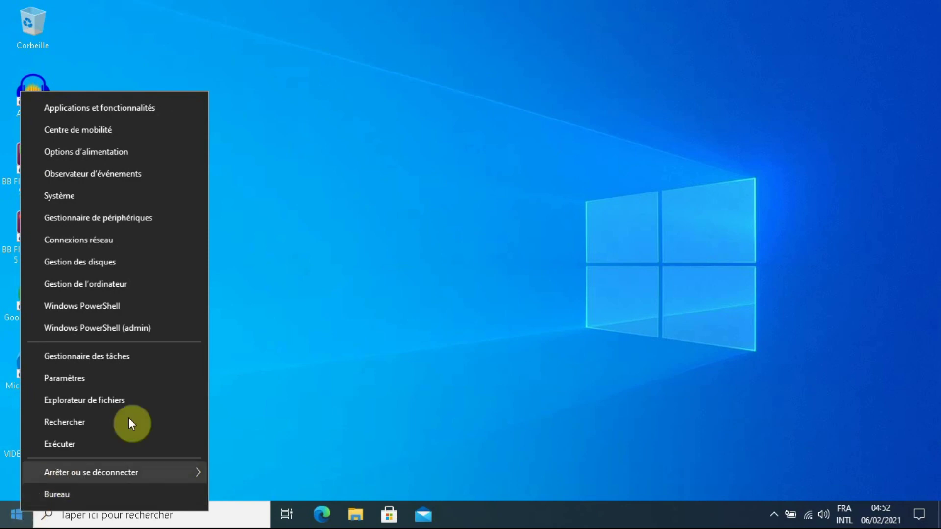
pyautogui.click(150, 221)
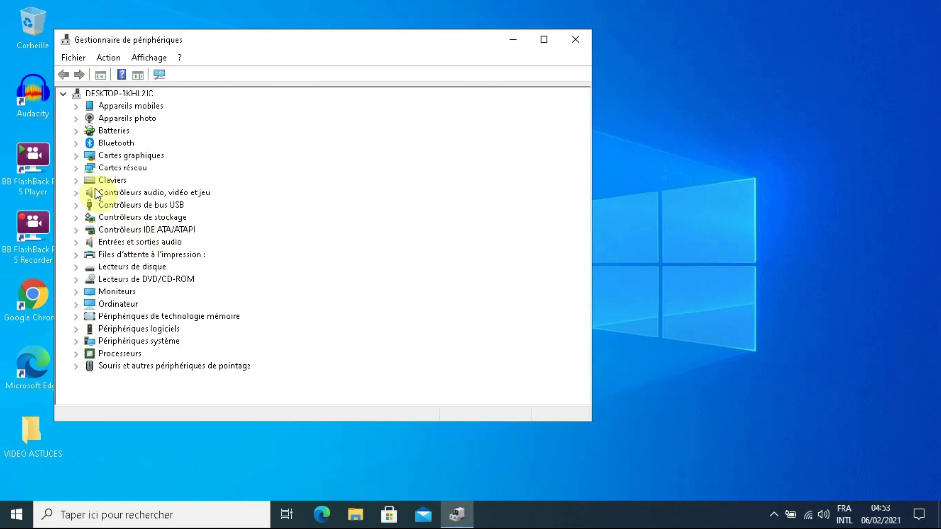
pyautogui.click(76, 204)
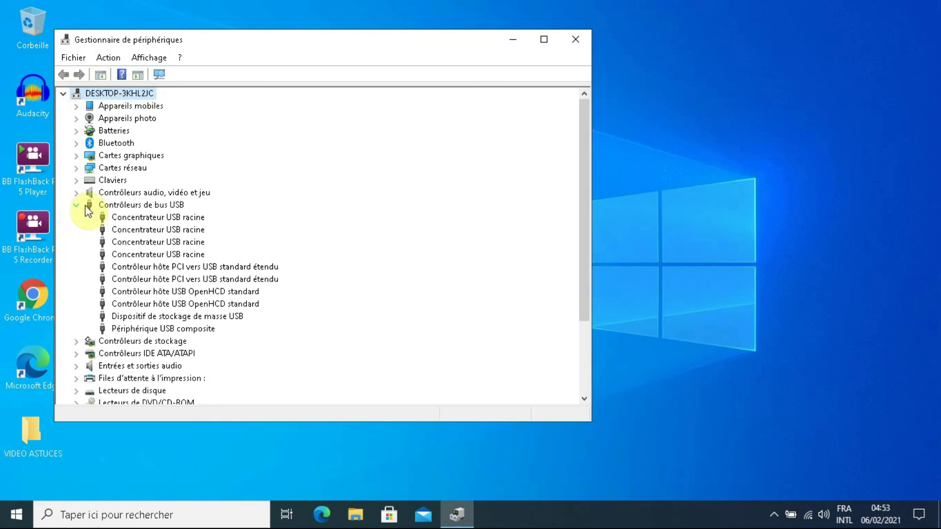
pyautogui.rightClick(156, 219)
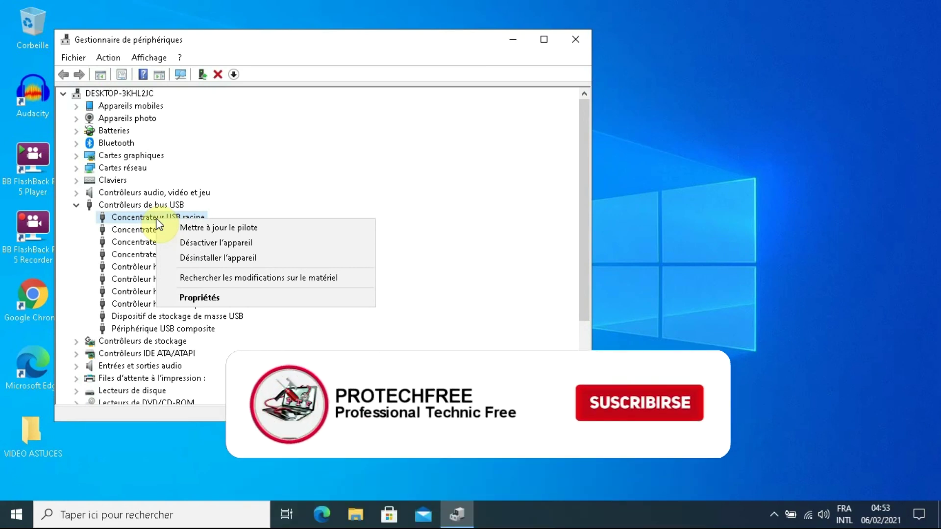
pyautogui.click(191, 299)
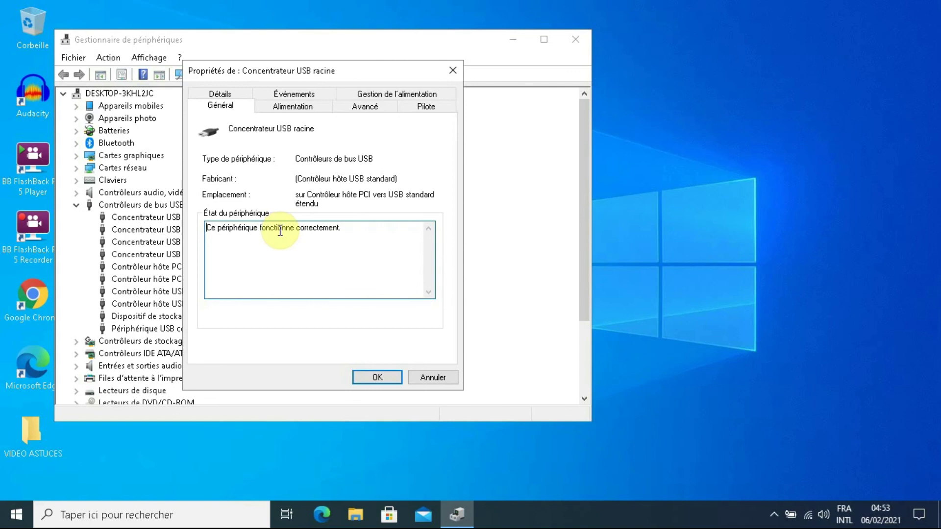
pyautogui.click(398, 95)
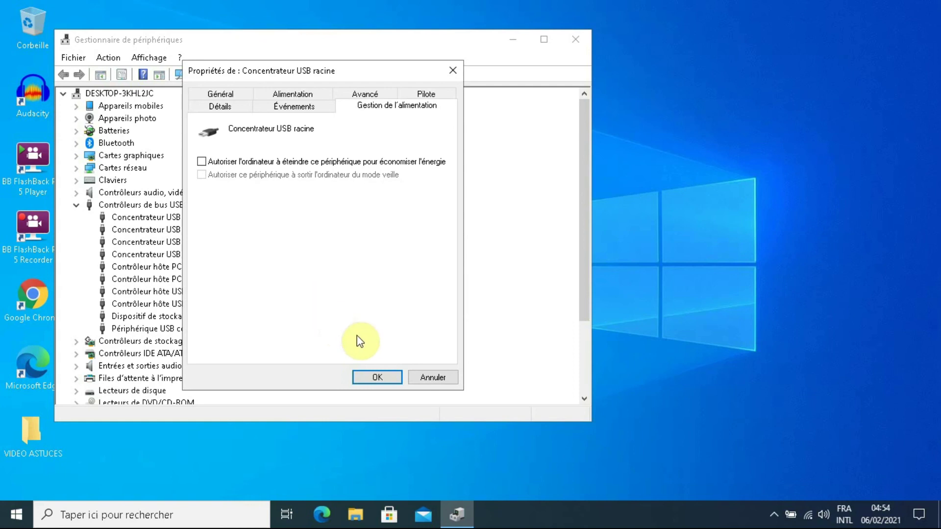
pyautogui.click(382, 378)
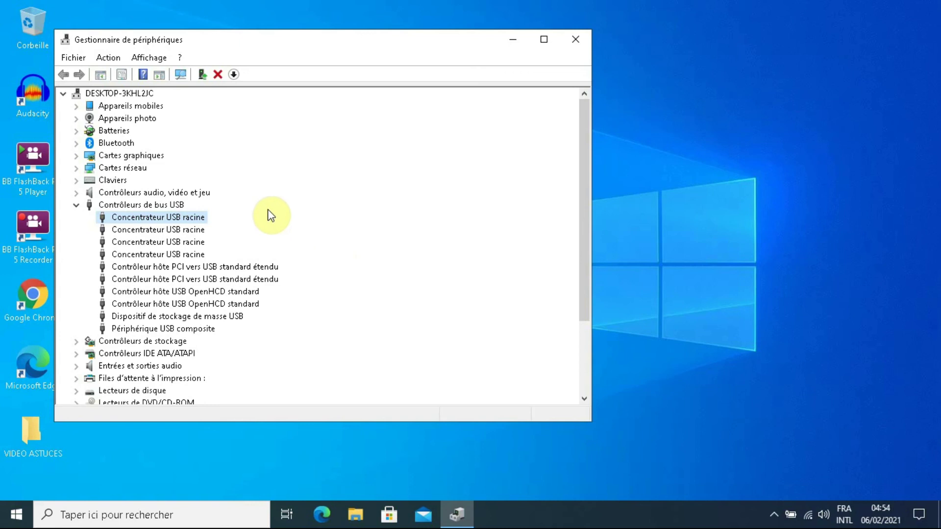
# Step: Allow the computer to turn off the first Concentrateur USB racine to save energy, and close Device Manager
pyautogui.rightClick(173, 217)
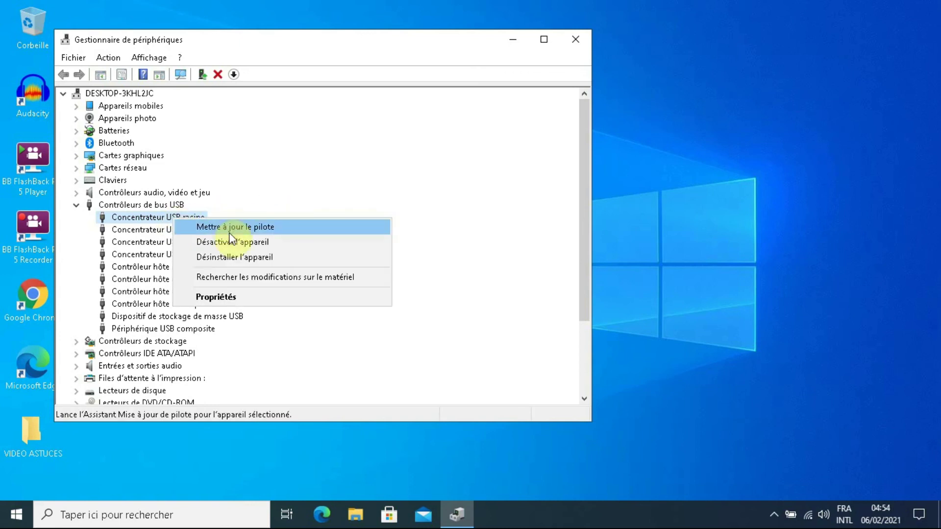
pyautogui.click(210, 296)
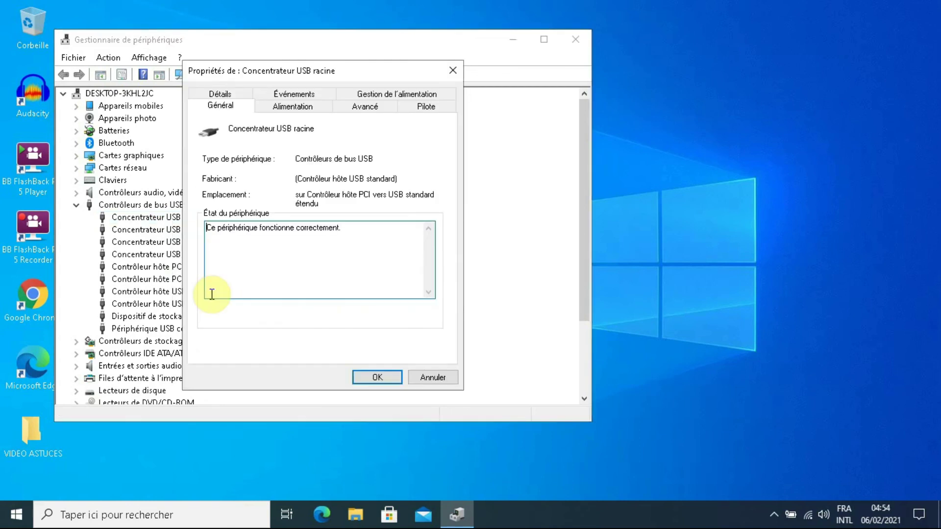
pyautogui.click(373, 92)
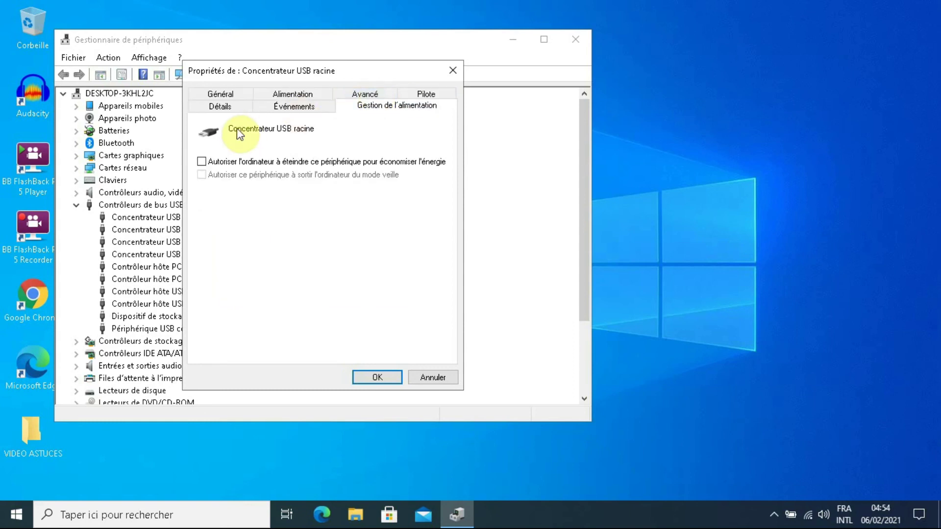
pyautogui.click(202, 162)
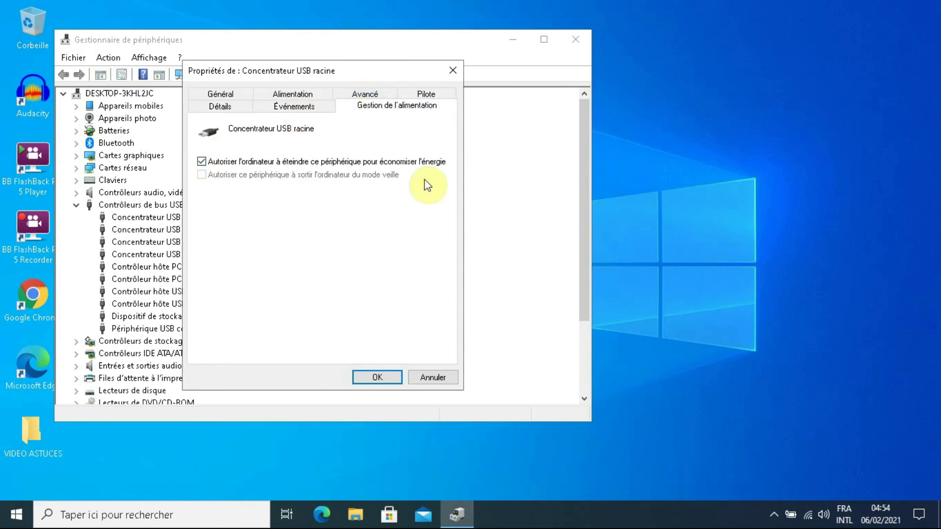
pyautogui.click(374, 378)
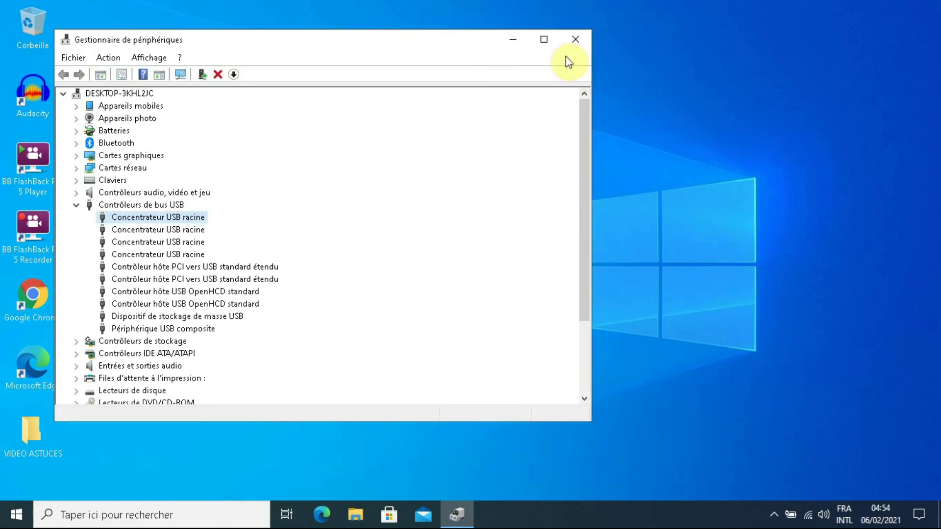
pyautogui.click(577, 40)
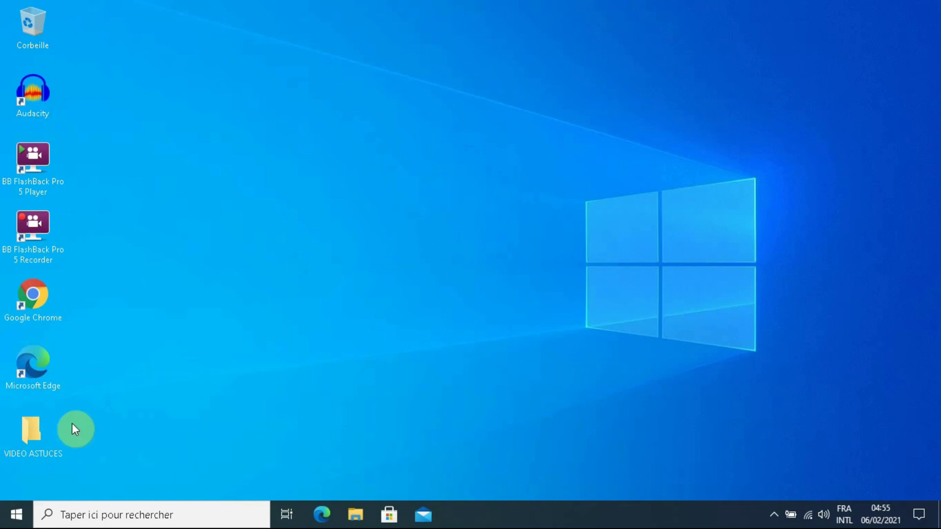
# Step: Explore the contents of the USB volume (D:) from Disk Management (Gestion des disques), and close the file window
pyautogui.rightClick(23, 520)
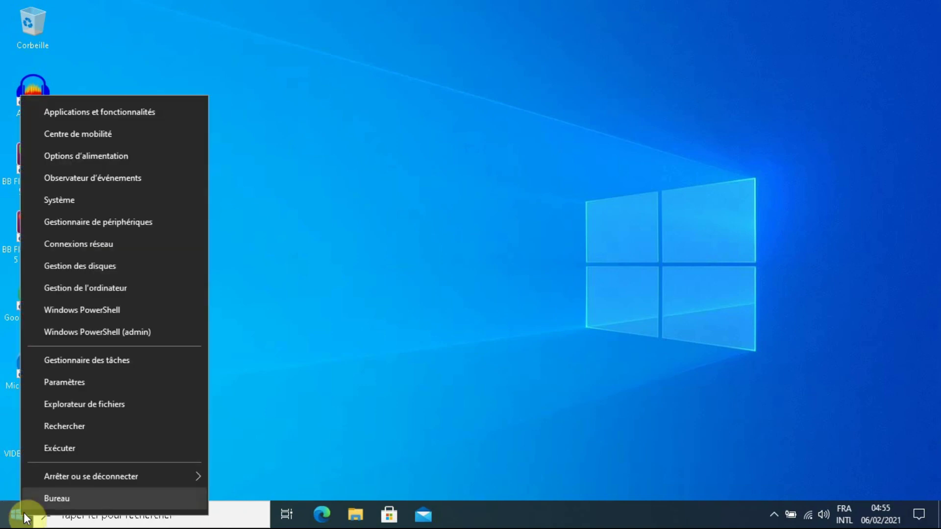
pyautogui.click(78, 267)
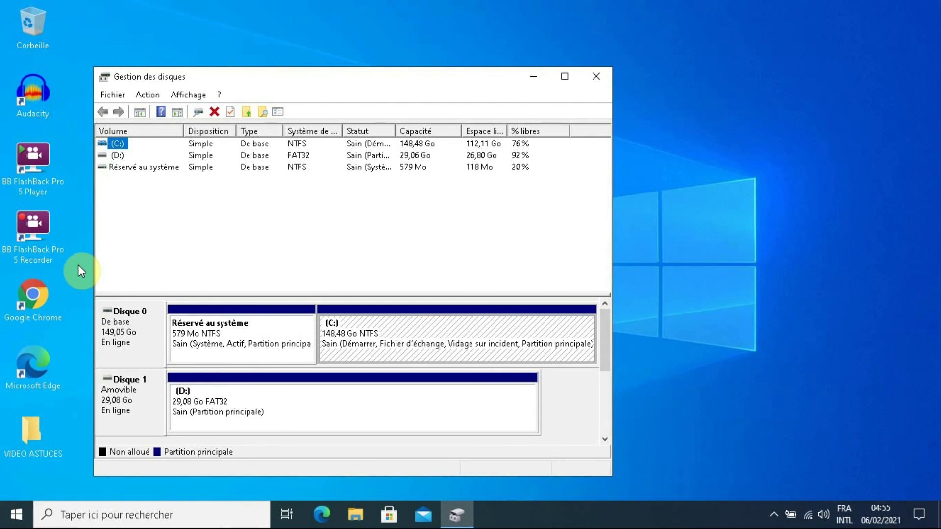
pyautogui.rightClick(122, 155)
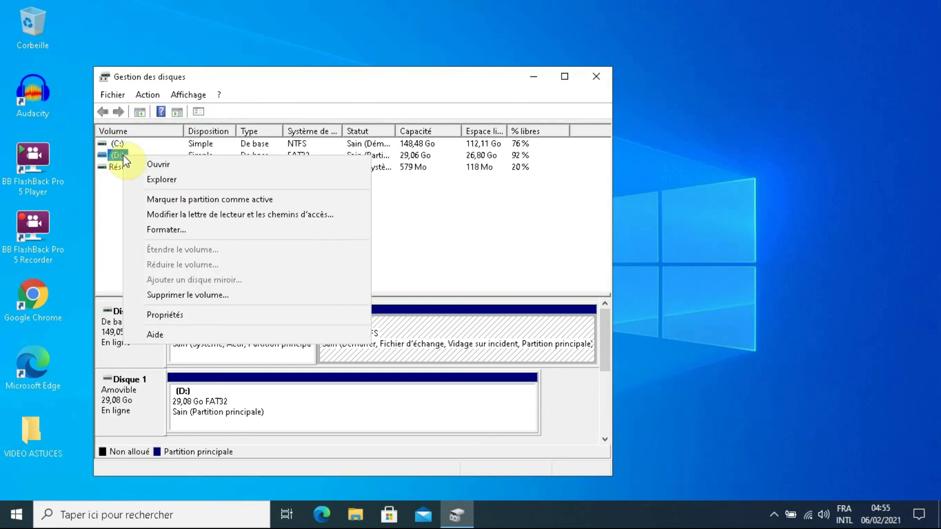
pyautogui.click(169, 184)
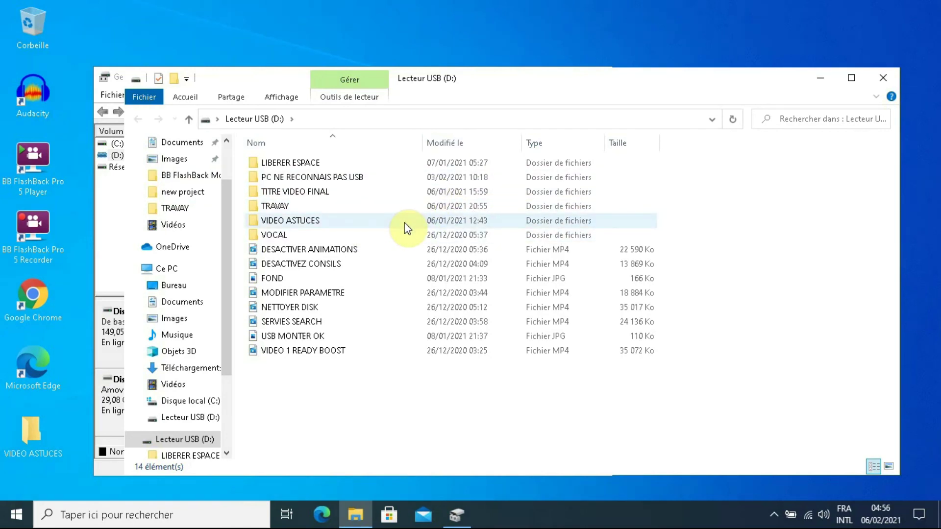
pyautogui.moveTo(405, 222)
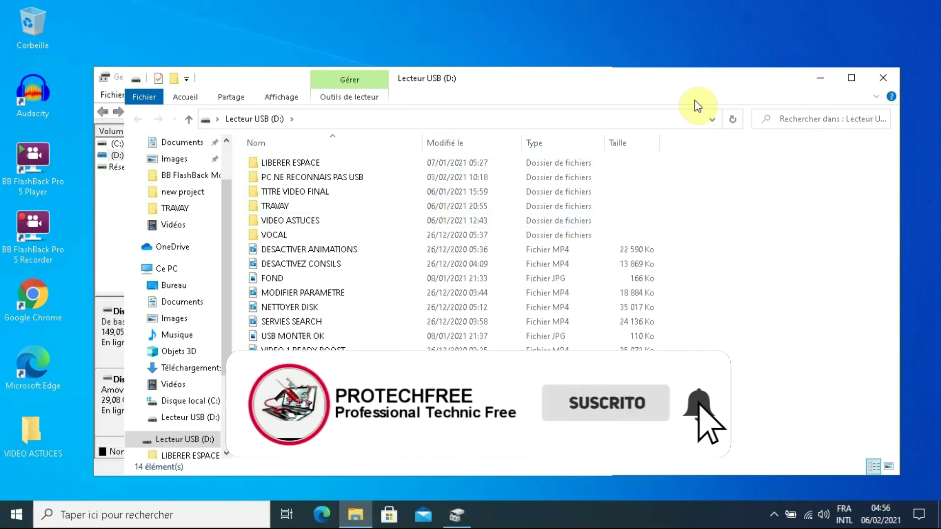
pyautogui.click(883, 77)
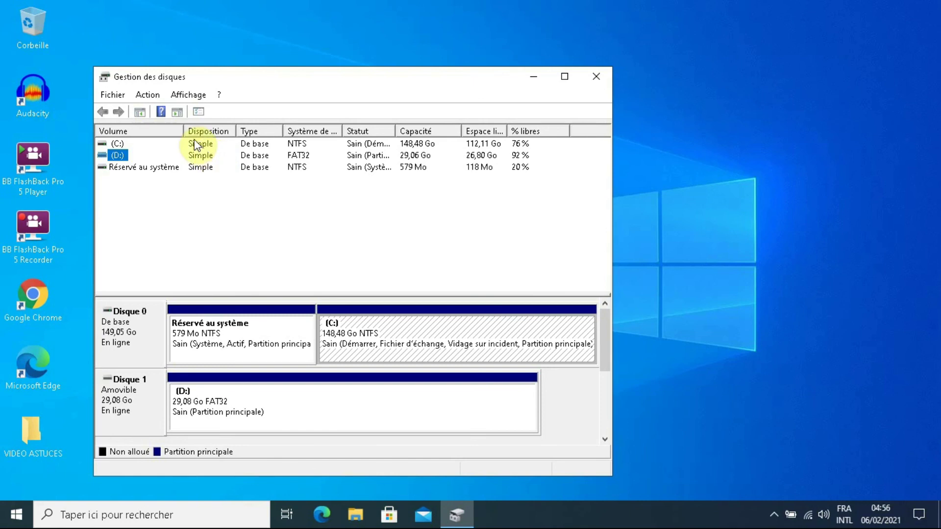
# Step: Review the drive letter choices for the USB volume (D:), and close the drive letter dialogs without assigning another letter
pyautogui.rightClick(119, 158)
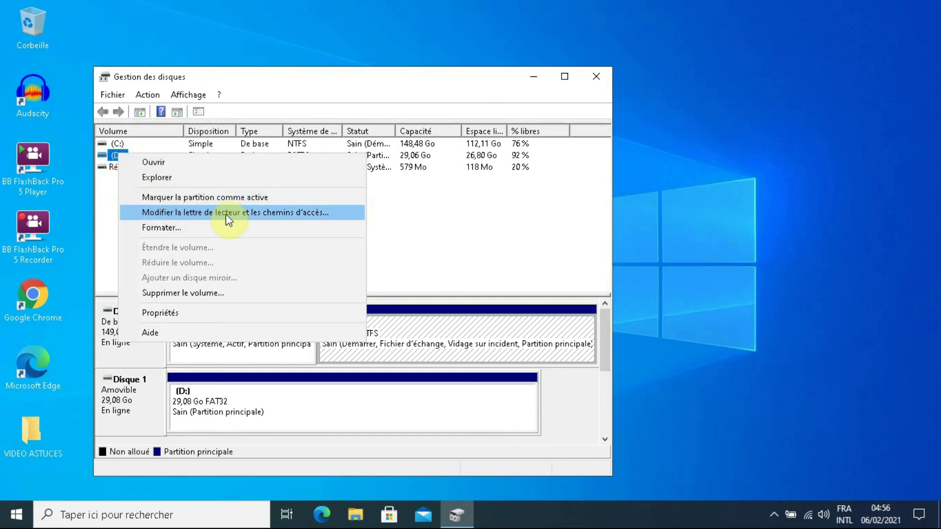
pyautogui.click(281, 214)
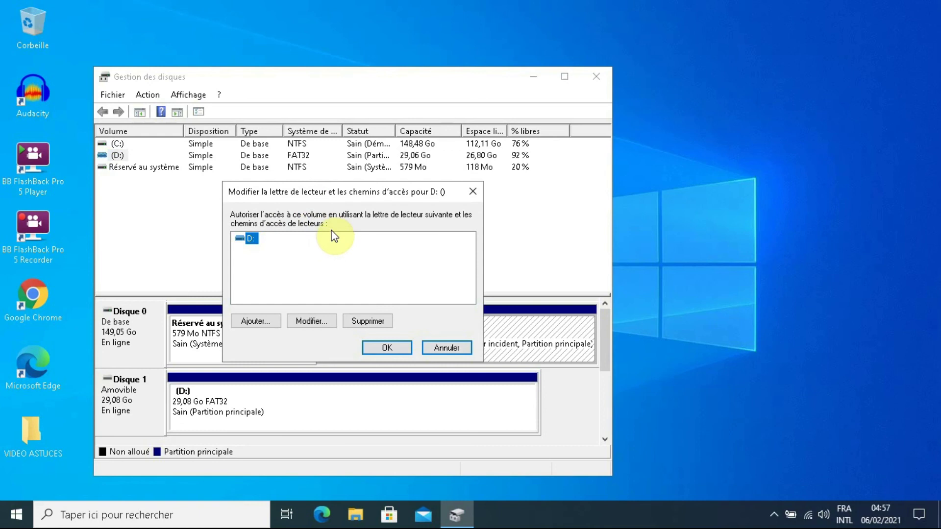
pyautogui.click(308, 322)
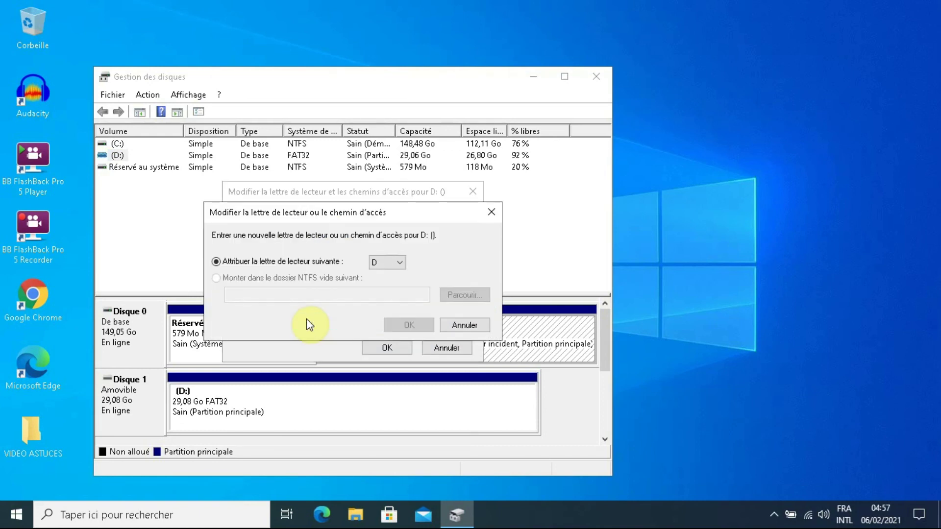
pyautogui.click(401, 265)
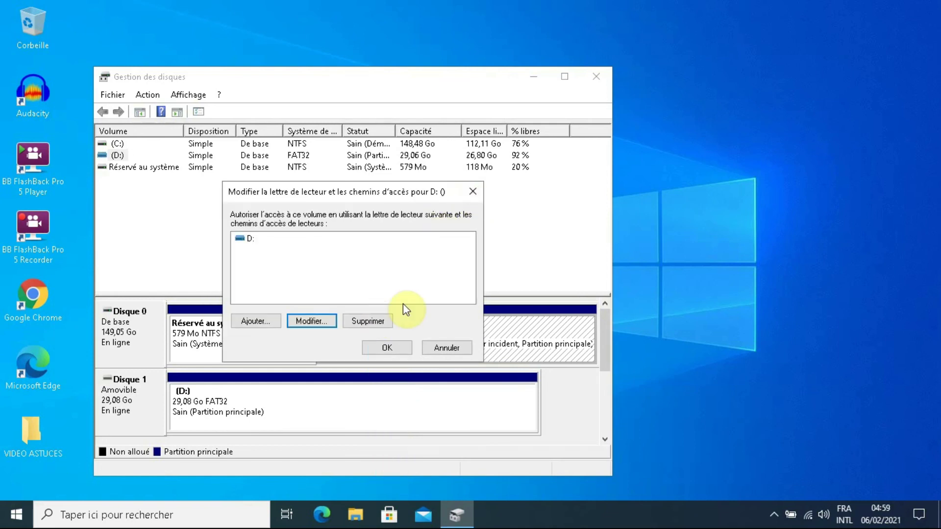
pyautogui.click(386, 347)
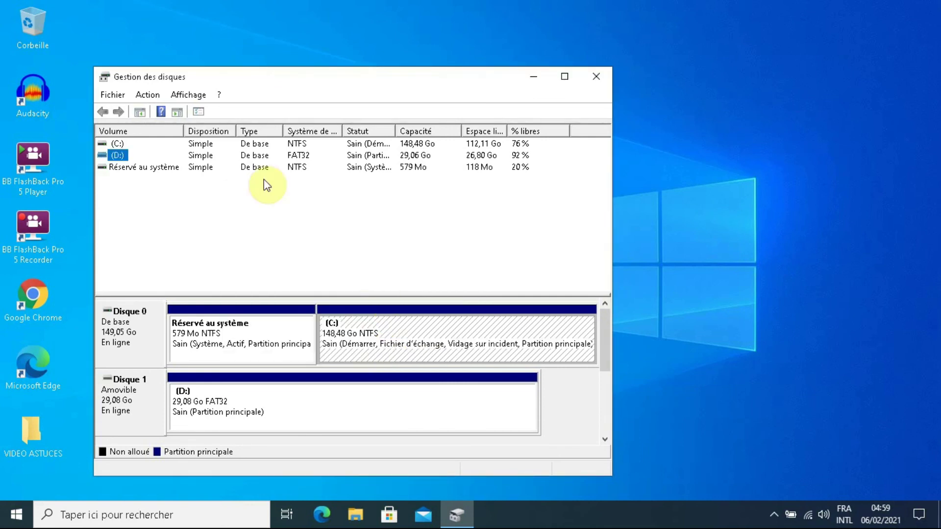
# Step: Refresh the display of disks and volumes in Gestion des disques, and close the window
pyautogui.click(143, 100)
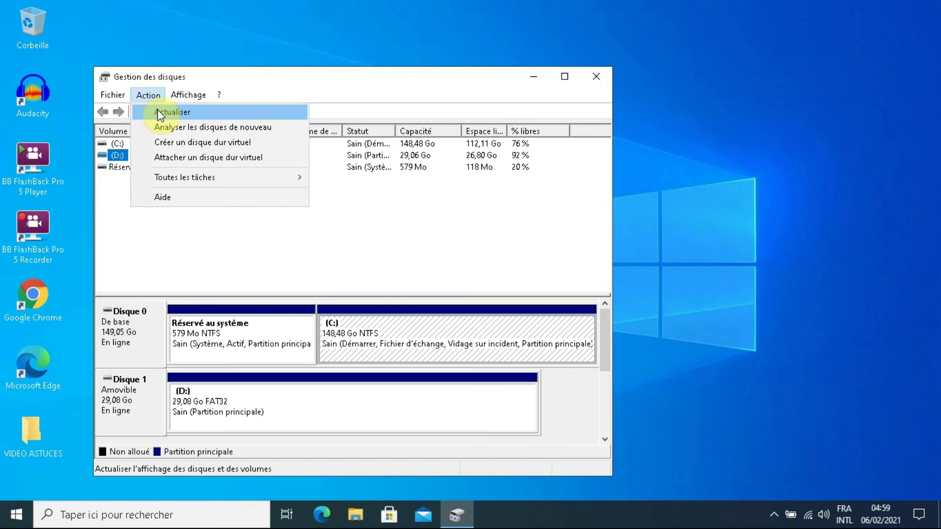
pyautogui.click(158, 112)
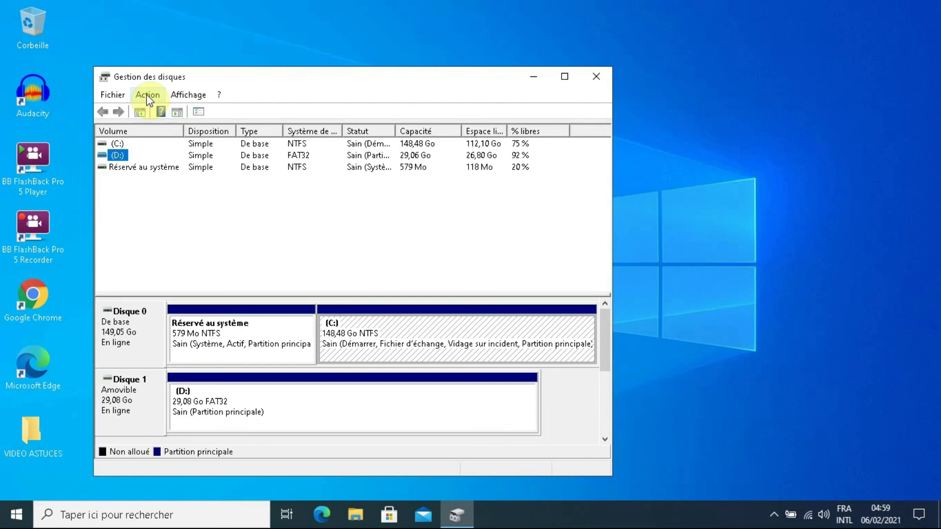
pyautogui.click(148, 95)
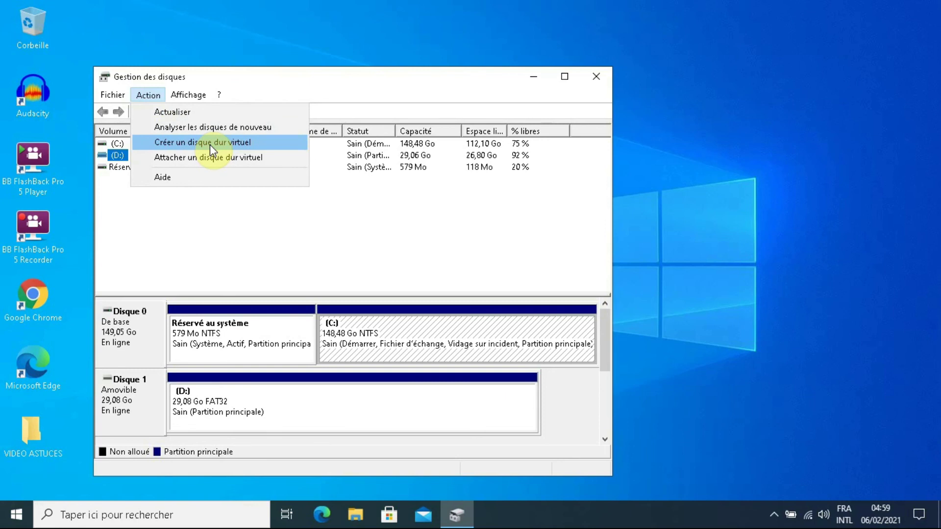
pyautogui.click(595, 74)
pyautogui.click(595, 73)
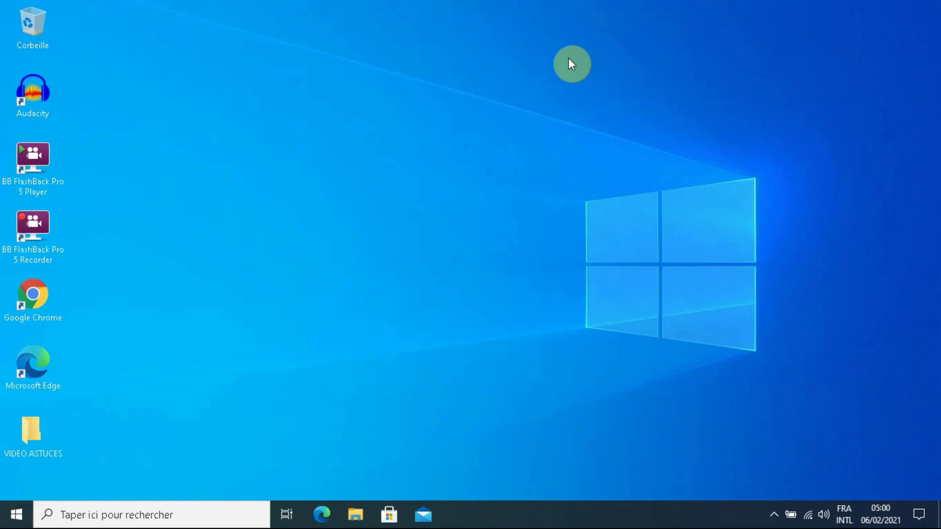
# Step: Show the Windows Update page under Mise à jour et sécurité in Paramètres Windows, and close the settings
pyautogui.rightClick(17, 520)
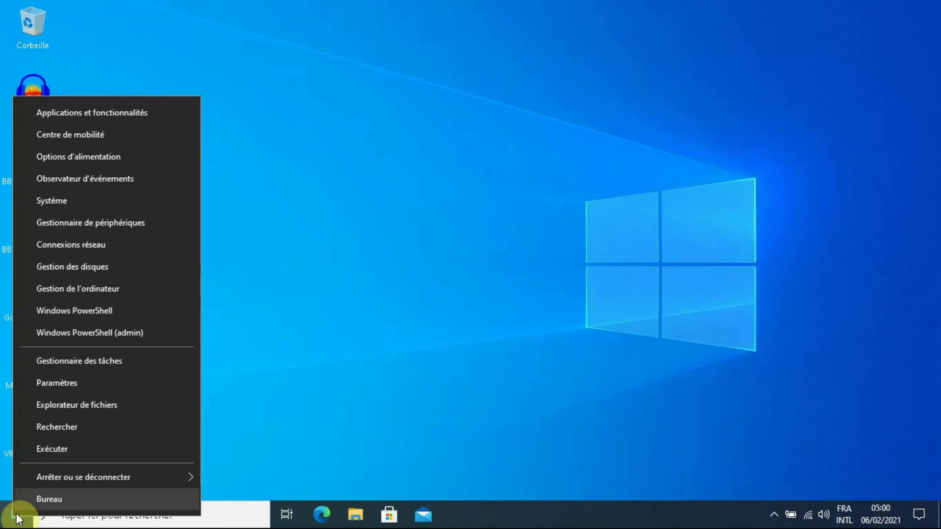
pyautogui.click(50, 383)
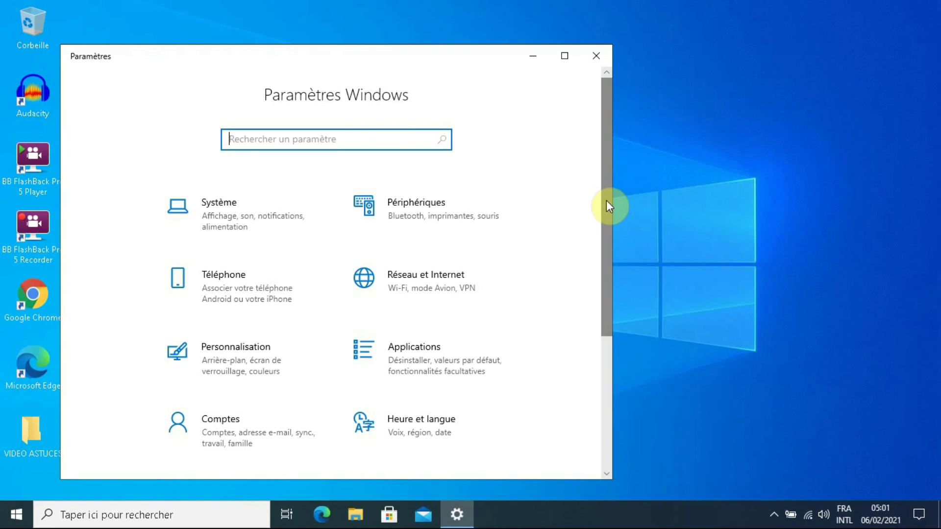
pyautogui.moveTo(607, 201); pyautogui.dragTo(578, 361)
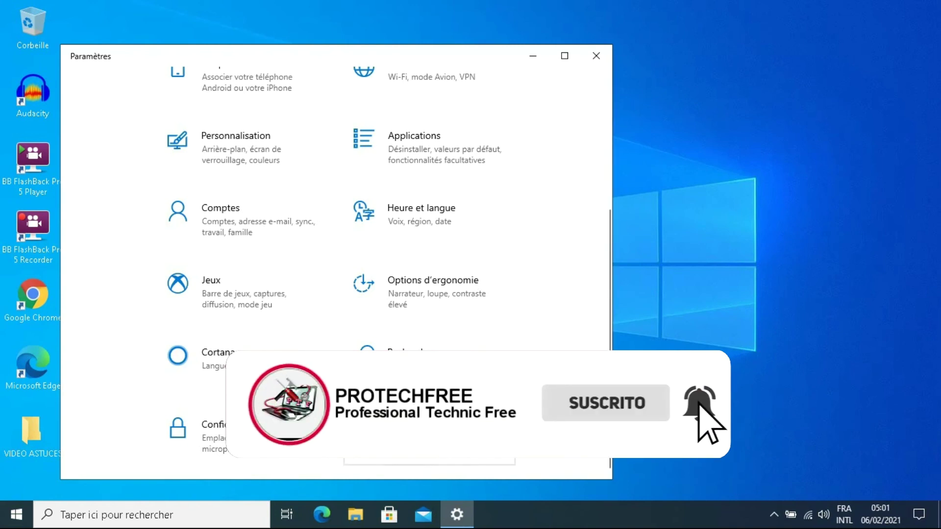
pyautogui.click(403, 428)
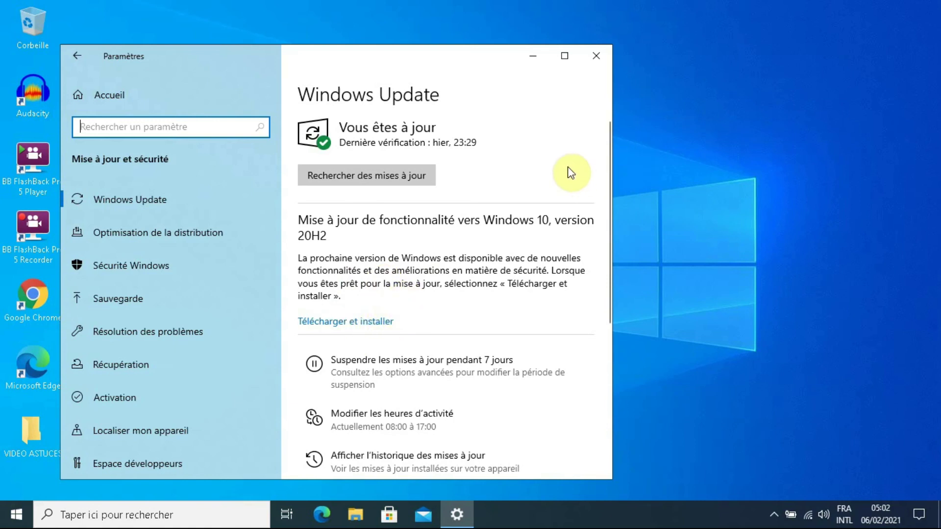
pyautogui.click(596, 55)
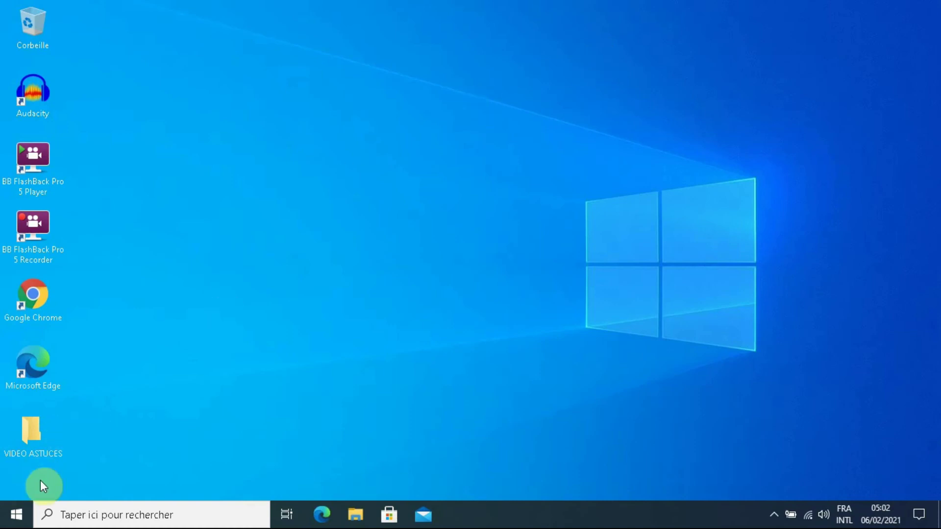
# Step: Reopen Gestion des disques, review the commands for the USB volume (D:), including Supprimer le volume, and close the window
pyautogui.rightClick(18, 516)
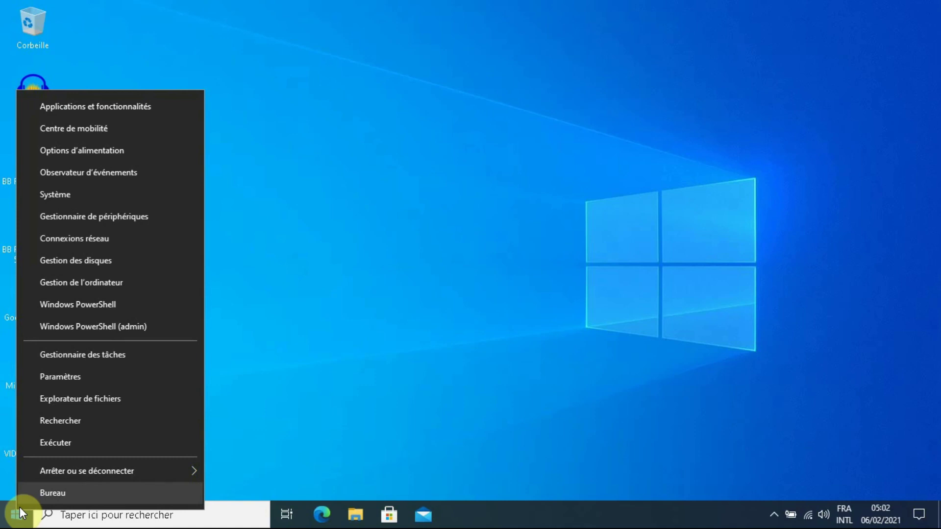
pyautogui.click(99, 262)
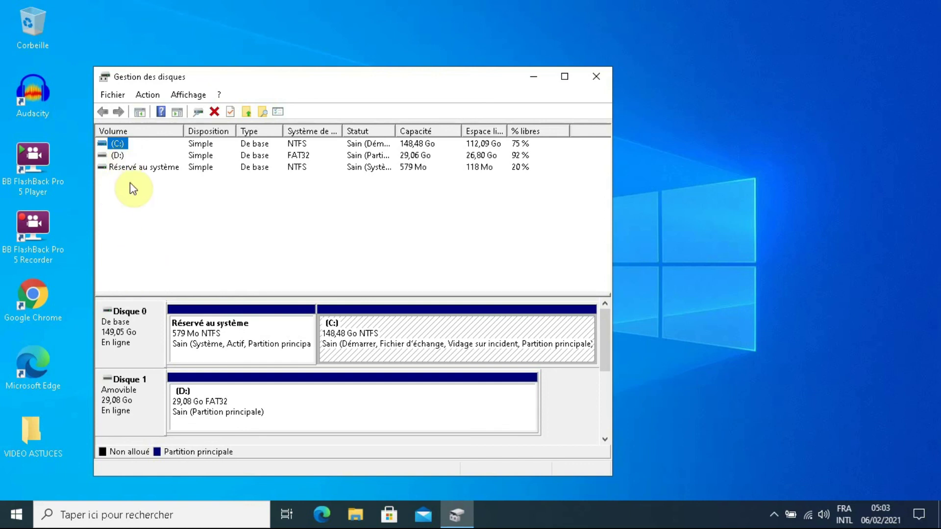
pyautogui.click(186, 152)
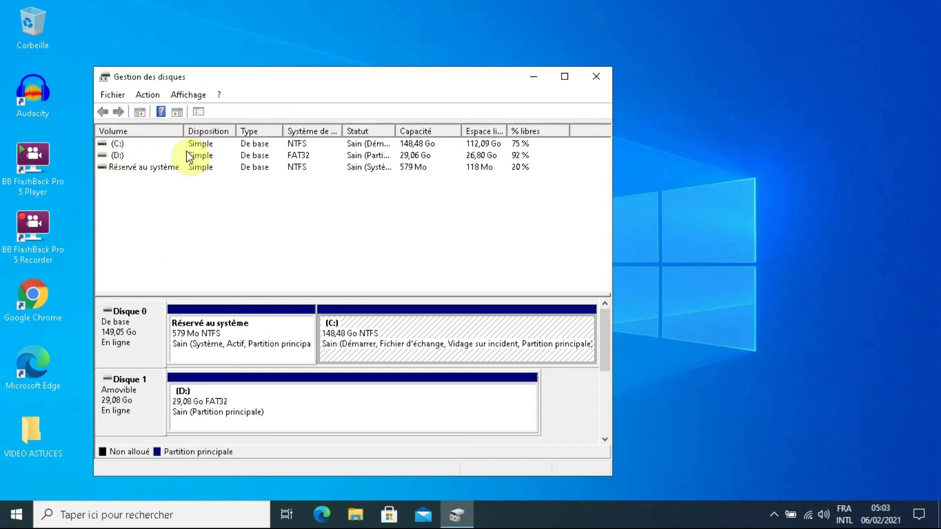
pyautogui.rightClick(110, 156)
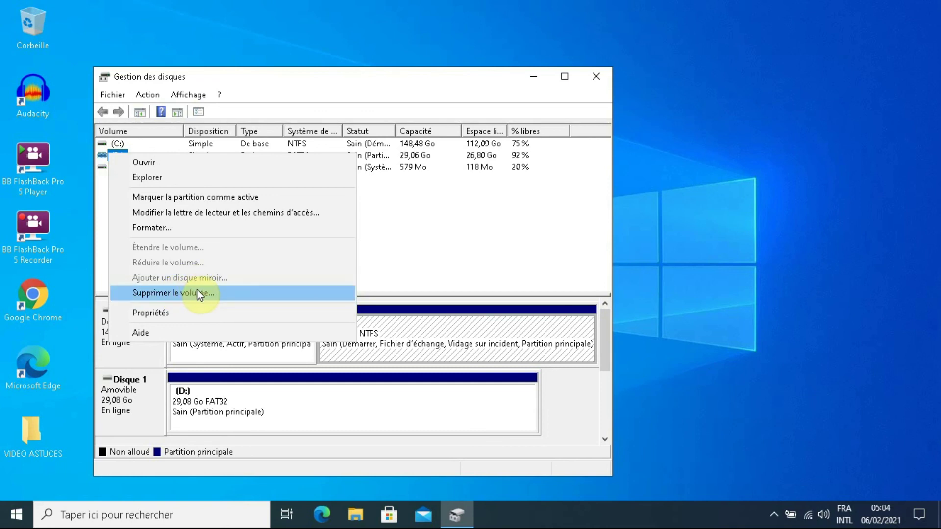
pyautogui.click(689, 309)
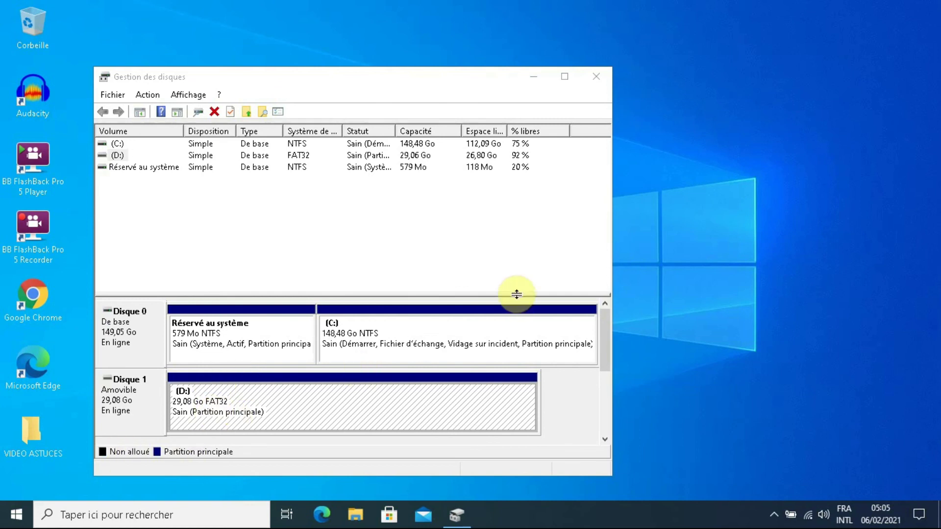
pyautogui.click(597, 77)
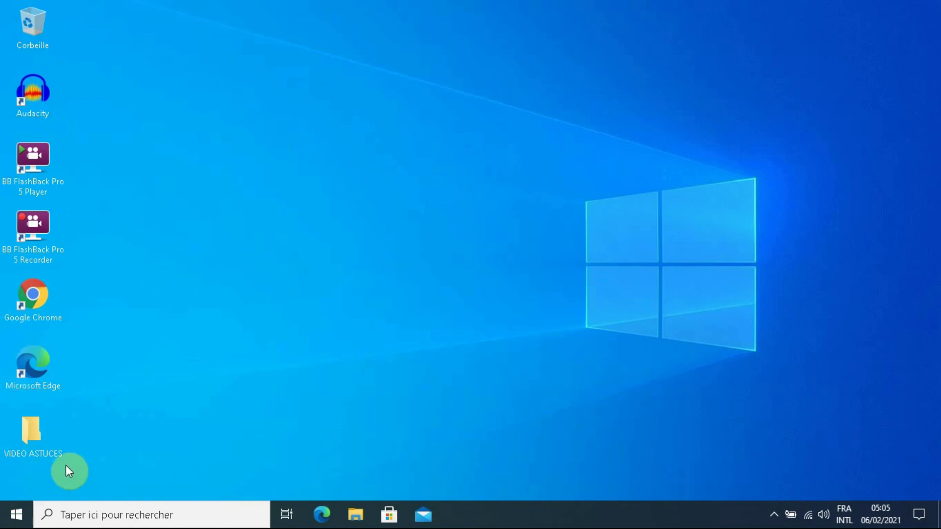
# Step: Open Gestion des disques again and show the commands available for the USB volume (D:)
pyautogui.rightClick(22, 518)
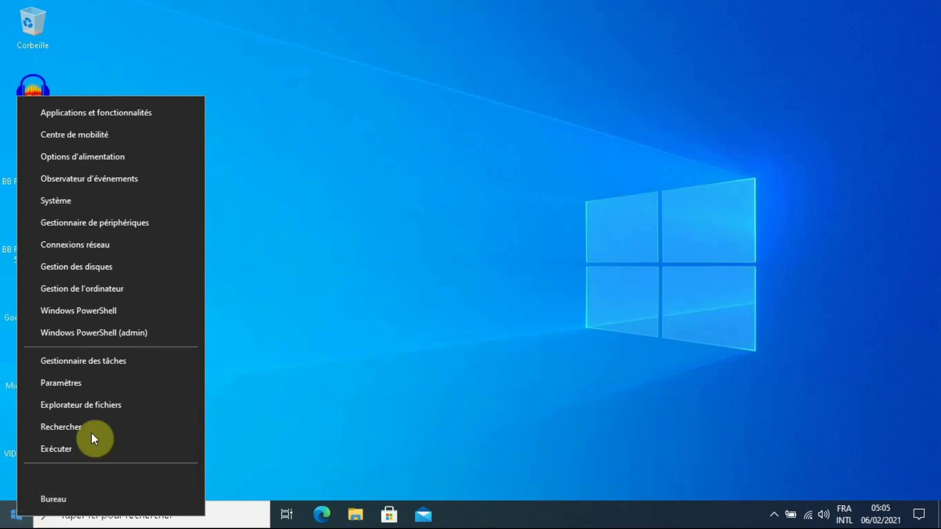
pyautogui.click(65, 270)
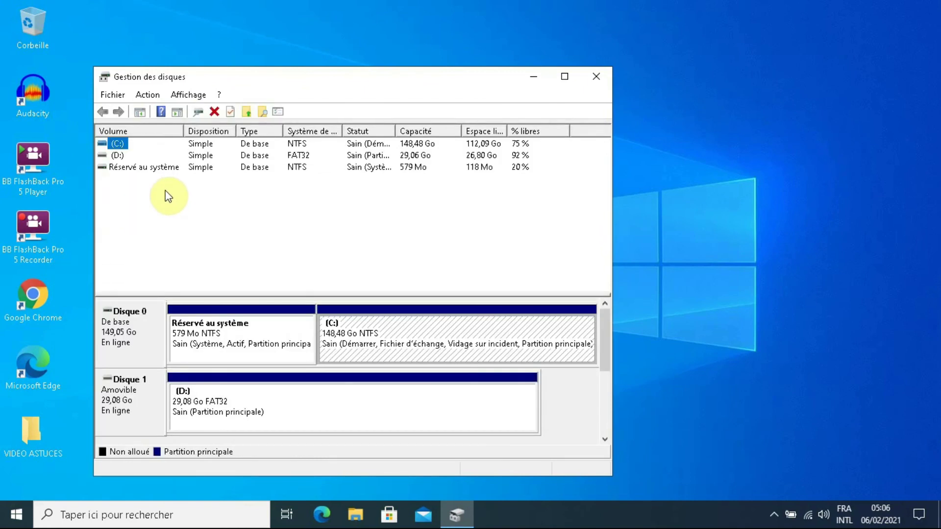
pyautogui.rightClick(118, 157)
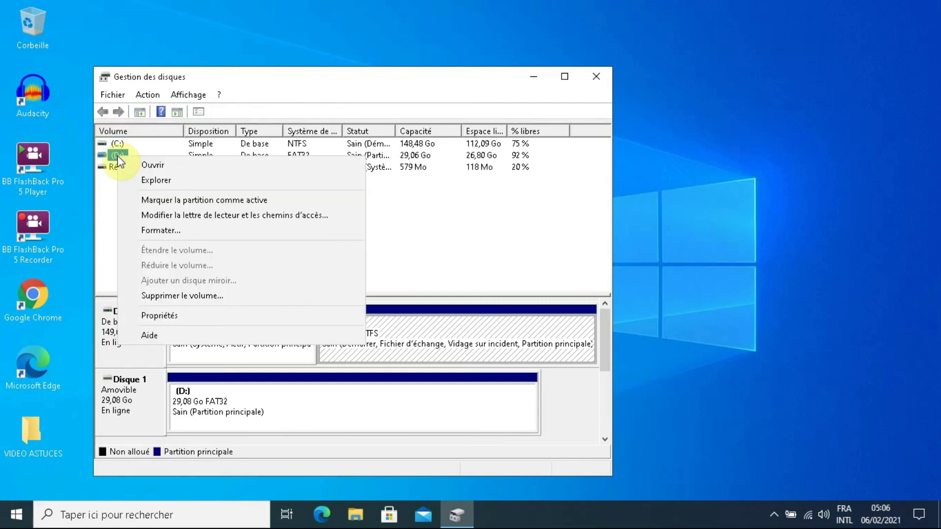